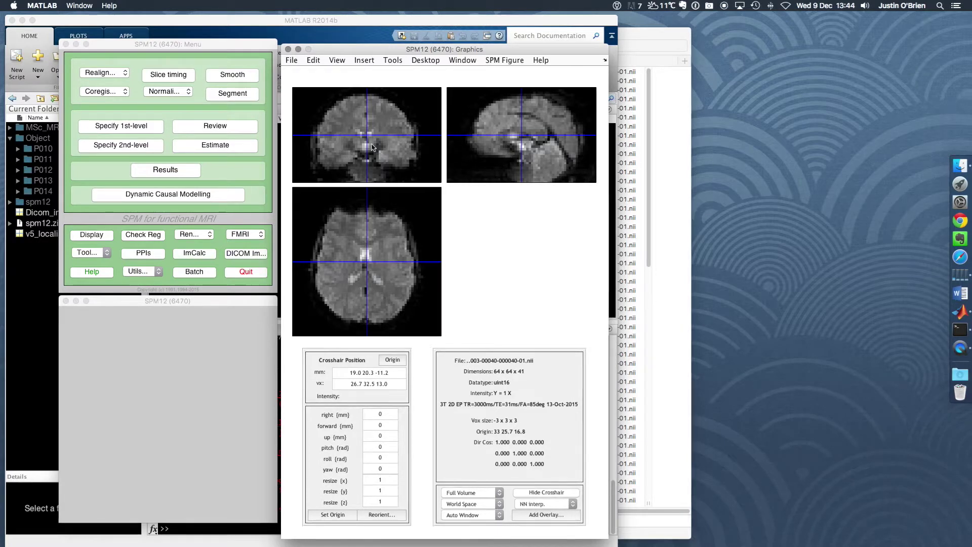
# Open the Realign pop-up menu to see the realignment options
pyautogui.click(127, 73)
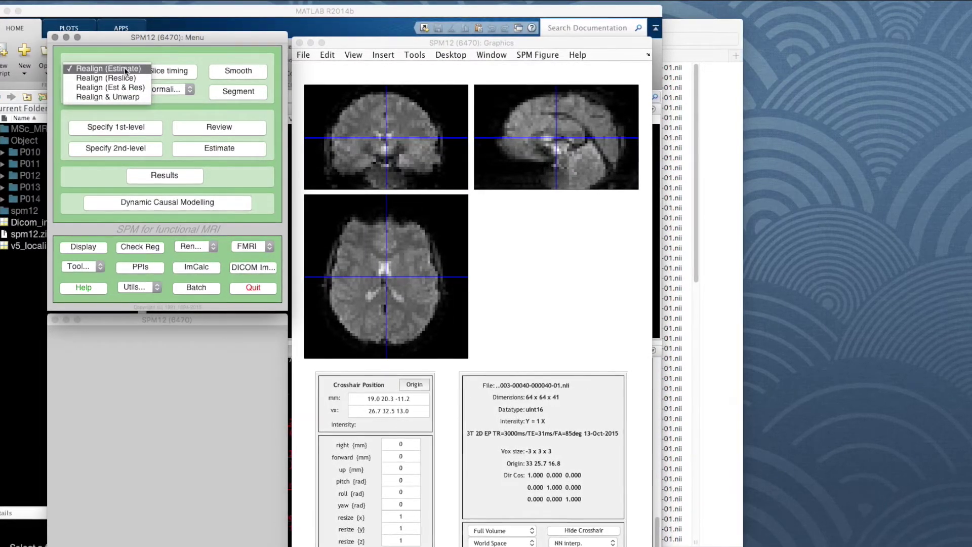
# Start a Realign: Estimate batch, add one new session under Data, and select it
pyautogui.click(124, 68)
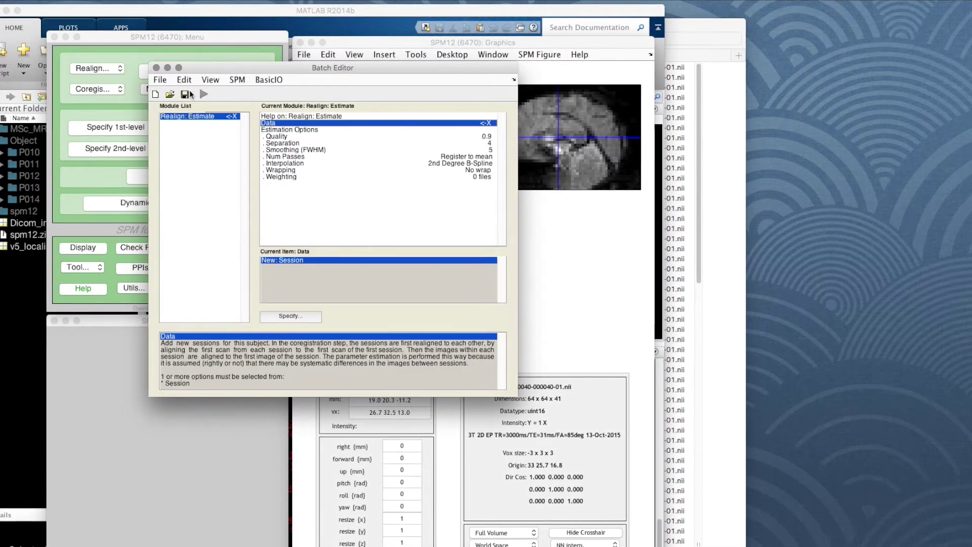
pyautogui.moveTo(203, 92)
pyautogui.mouseDown()
pyautogui.moveTo(308, 108)
pyautogui.moveTo(394, 146)
pyautogui.mouseUp()
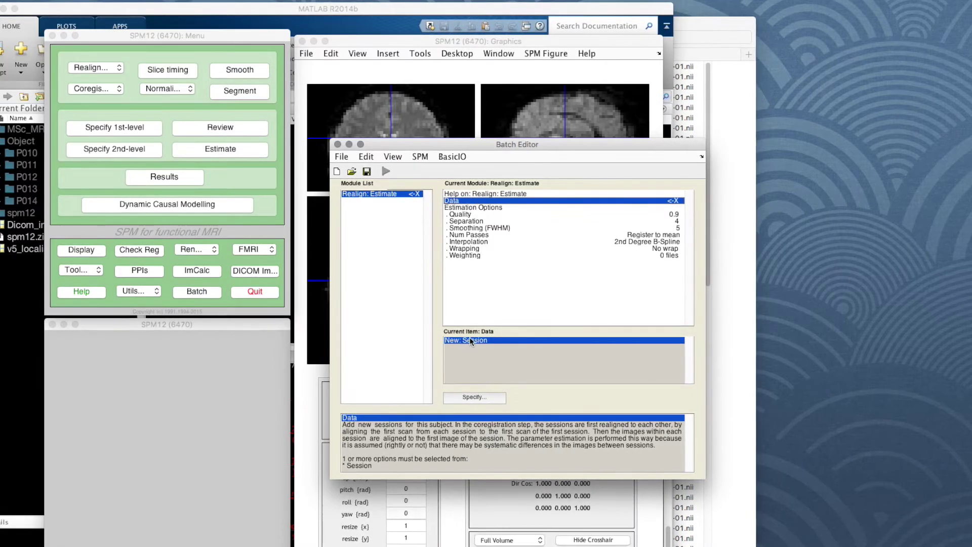
pyautogui.doubleClick(470, 340)
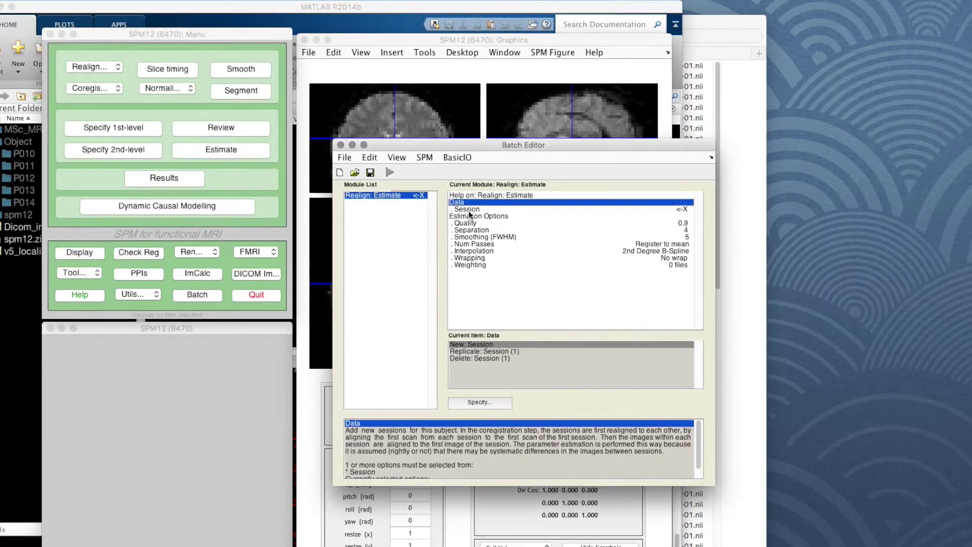
pyautogui.click(467, 209)
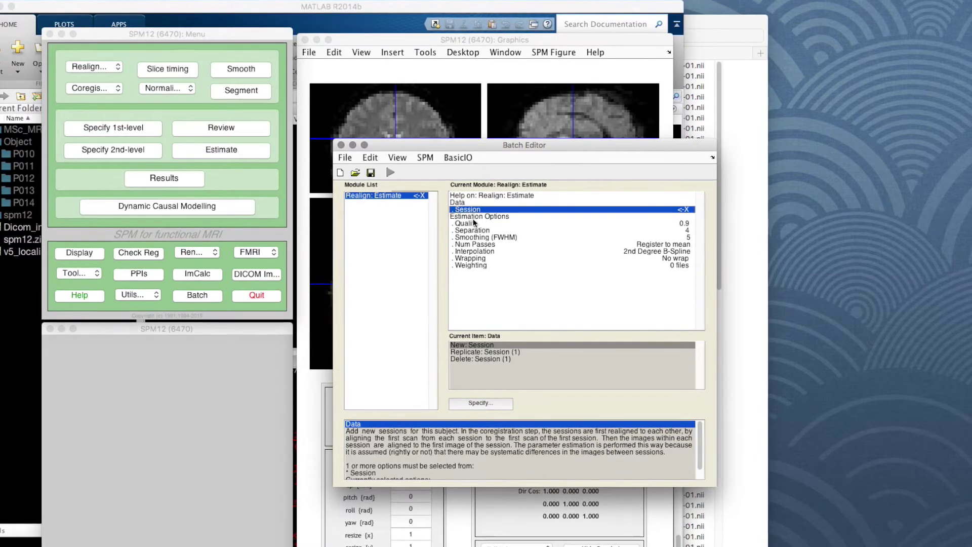
# Load all 113 fBR volumes from Object/P010/f into the first session's scans
pyautogui.click(483, 403)
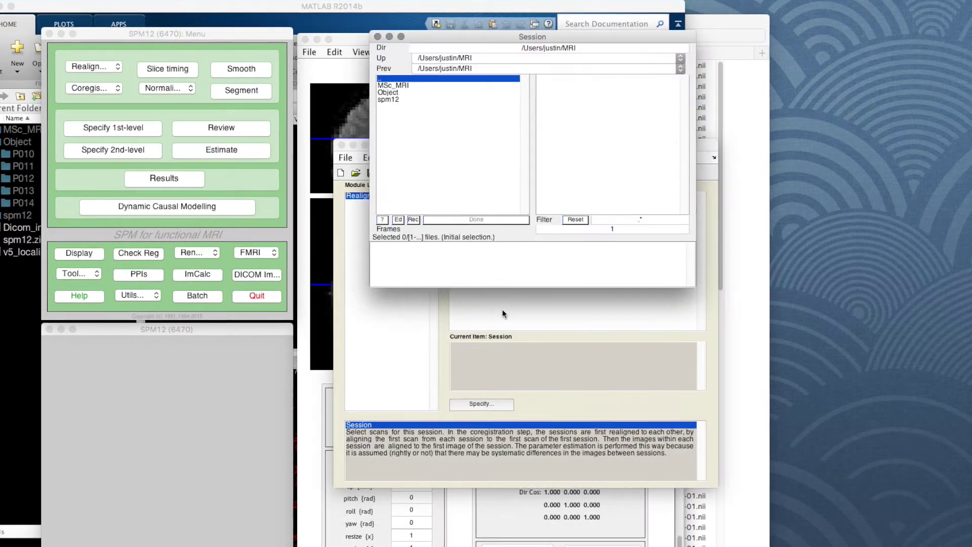
pyautogui.click(388, 92)
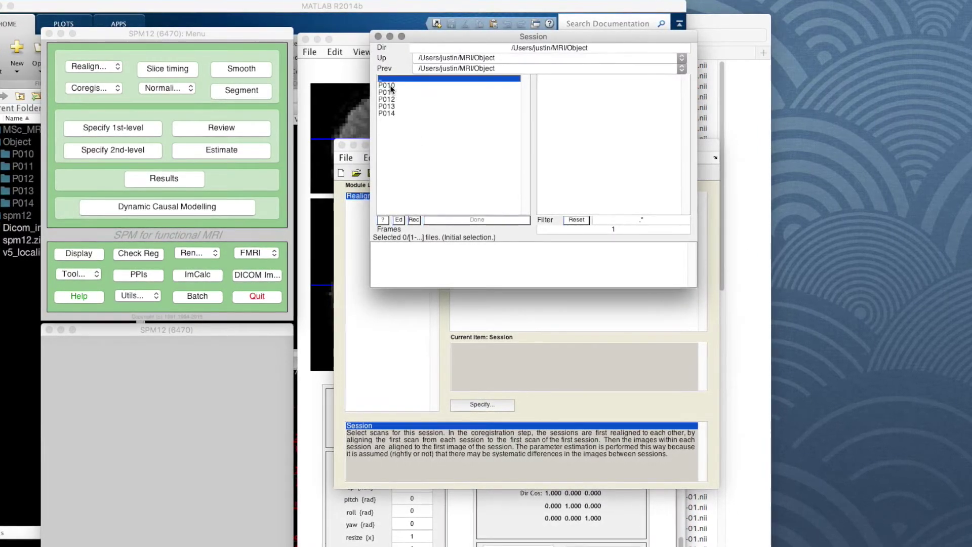
pyautogui.click(389, 85)
pyautogui.click(381, 93)
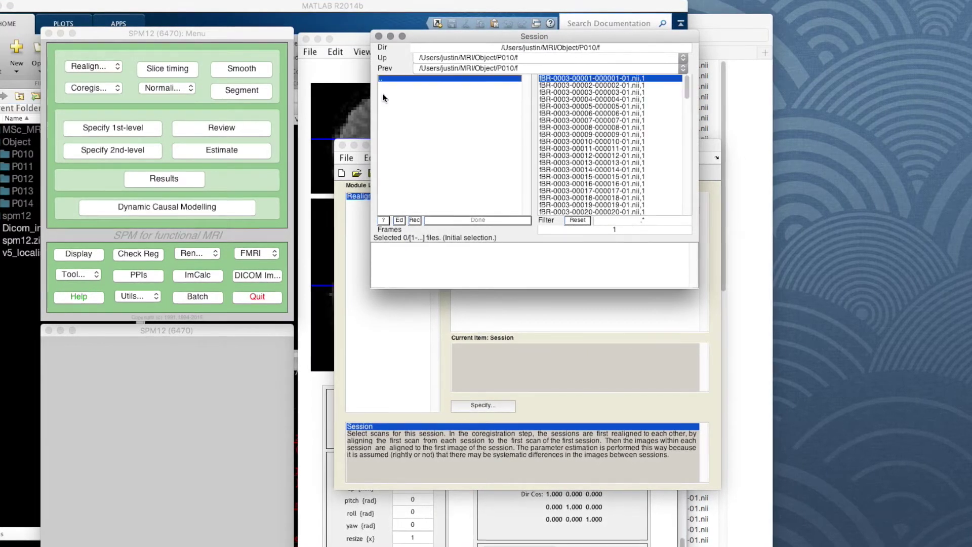
pyautogui.click(564, 77)
pyautogui.rightClick(564, 77)
pyautogui.click(576, 86)
pyautogui.click(479, 221)
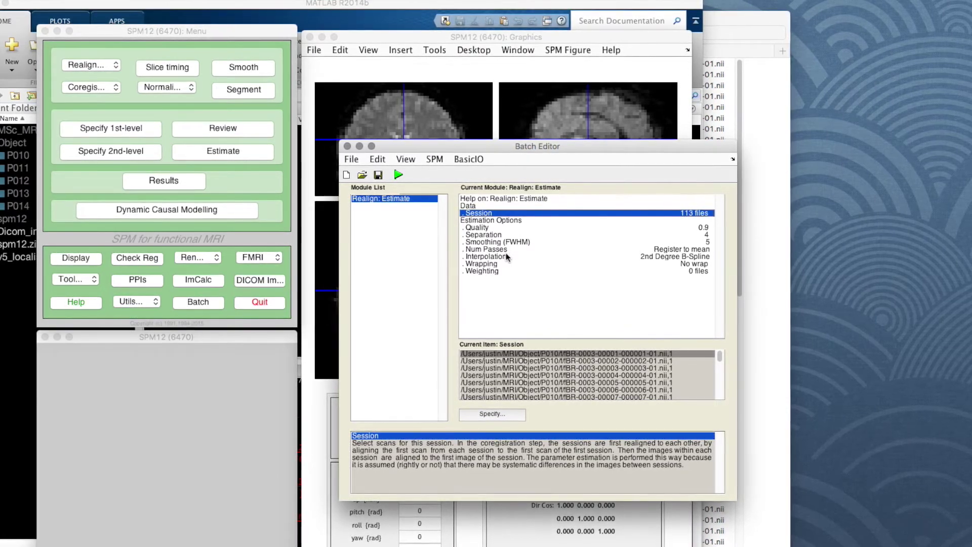
# Replicate the Realign: Estimate module and select the new module's session
pyautogui.rightClick(396, 198)
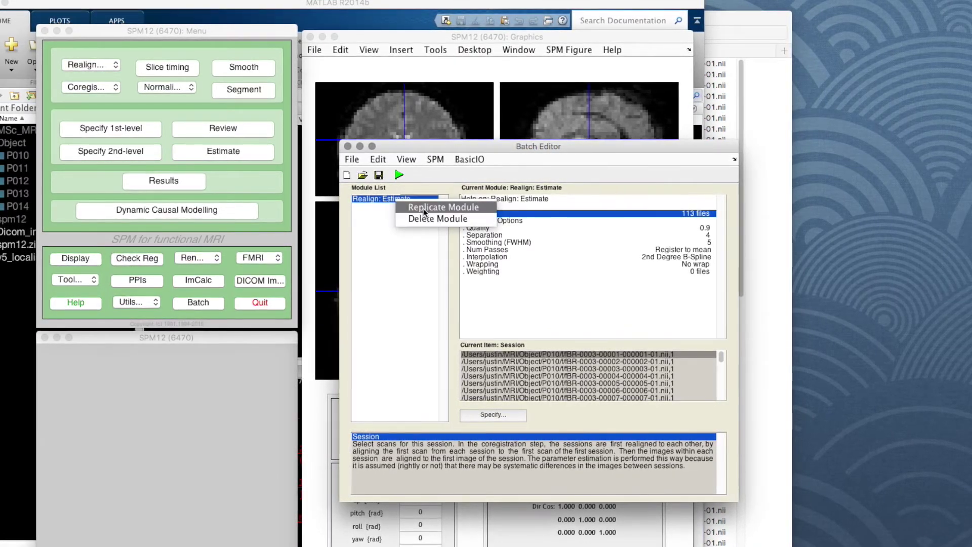
pyautogui.click(423, 208)
pyautogui.click(398, 206)
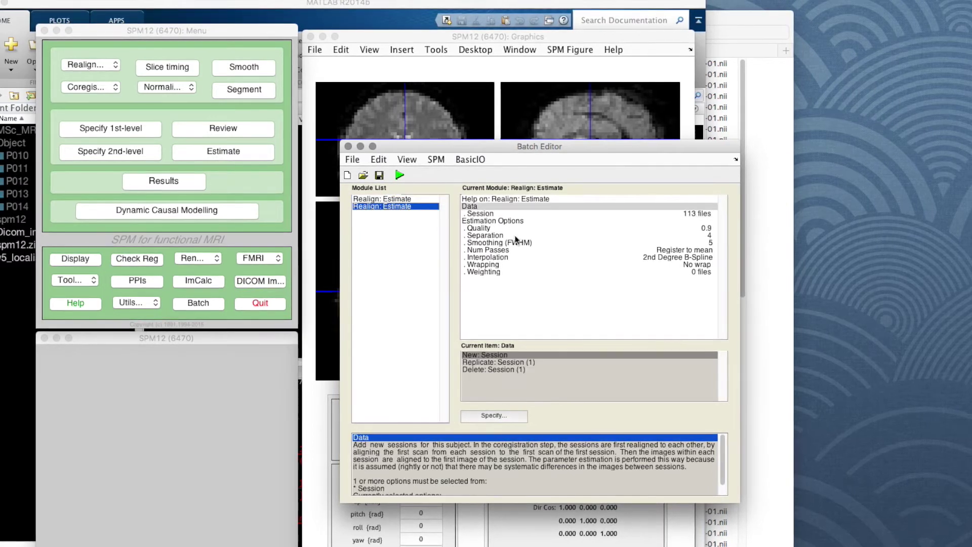
pyautogui.click(506, 213)
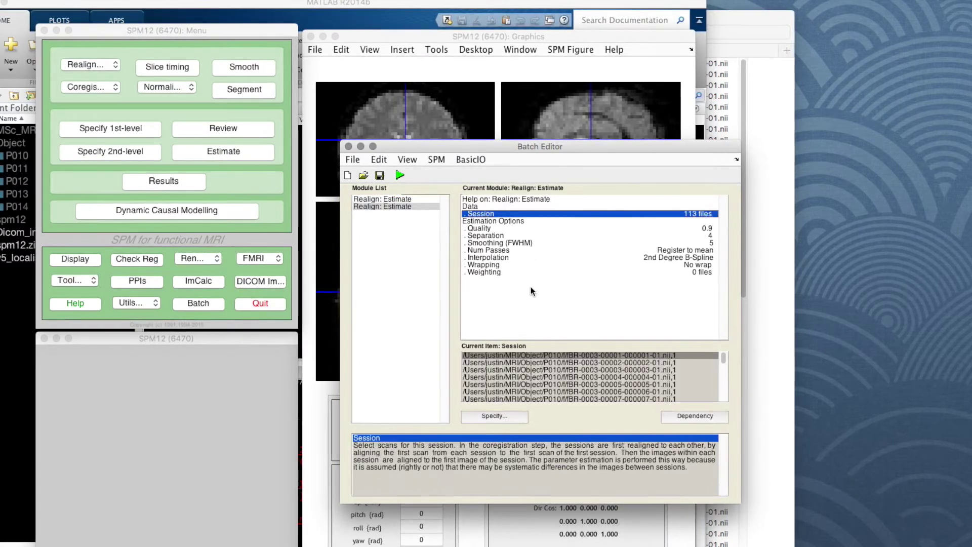
# Browse to Object/P011/f and select all its volumes for the second session
pyautogui.click(502, 415)
pyautogui.click(405, 92)
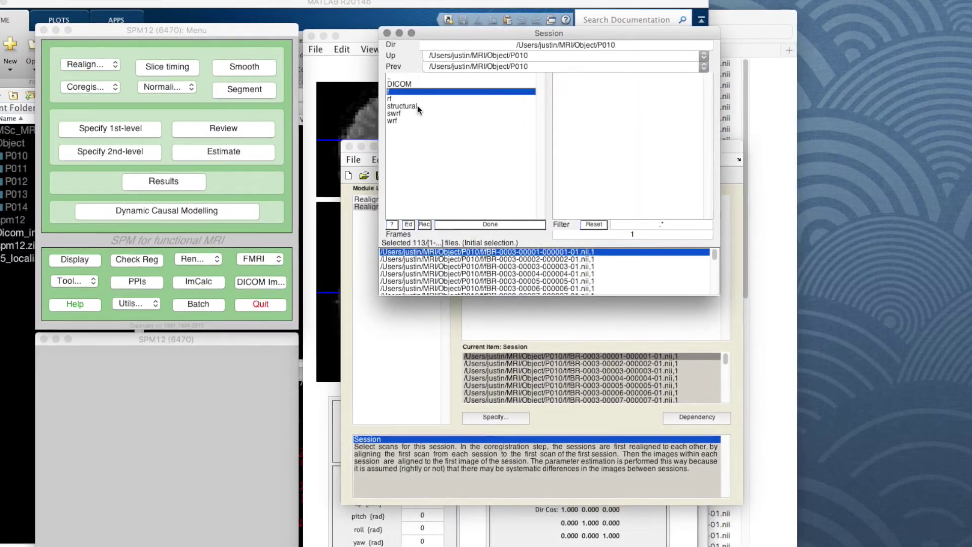
pyautogui.doubleClick(391, 77)
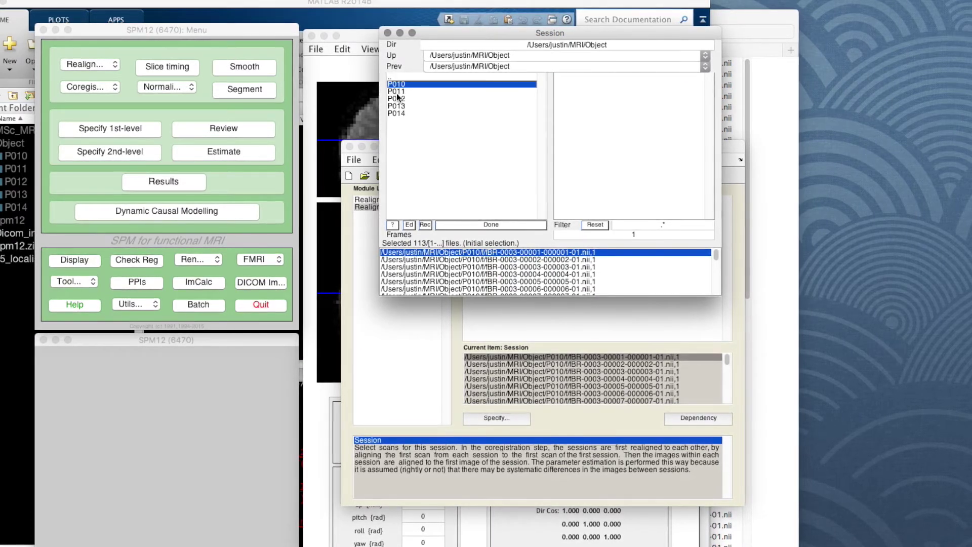
pyautogui.doubleClick(397, 92)
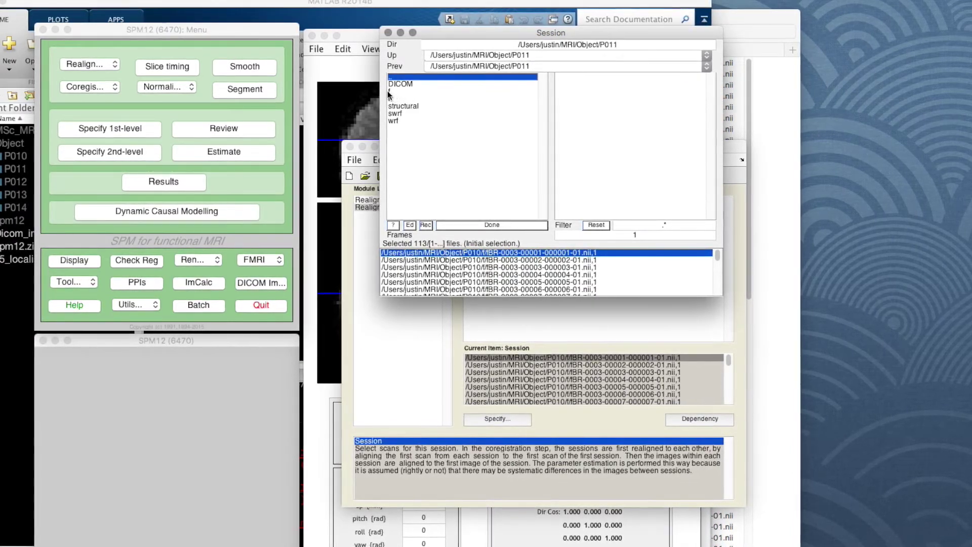
pyautogui.doubleClick(389, 91)
pyautogui.rightClick(582, 79)
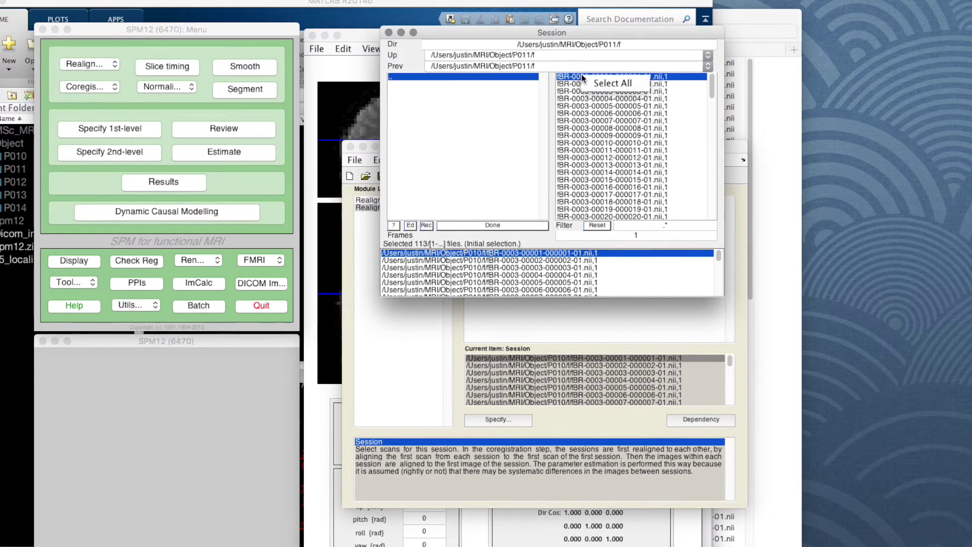
pyautogui.click(610, 83)
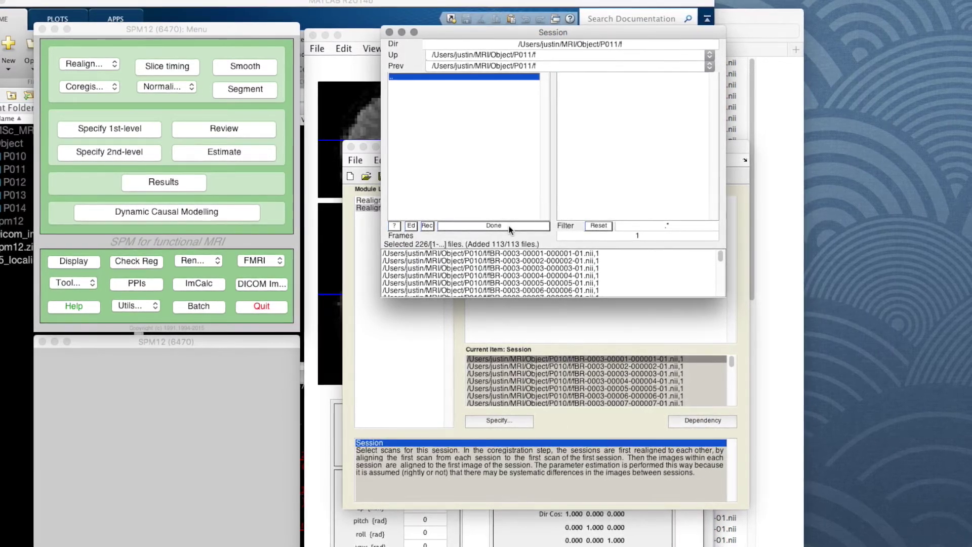
# Clear the 226 mistaken files and confirm only P011's 113 volumes for the session
pyautogui.rightClick(521, 261)
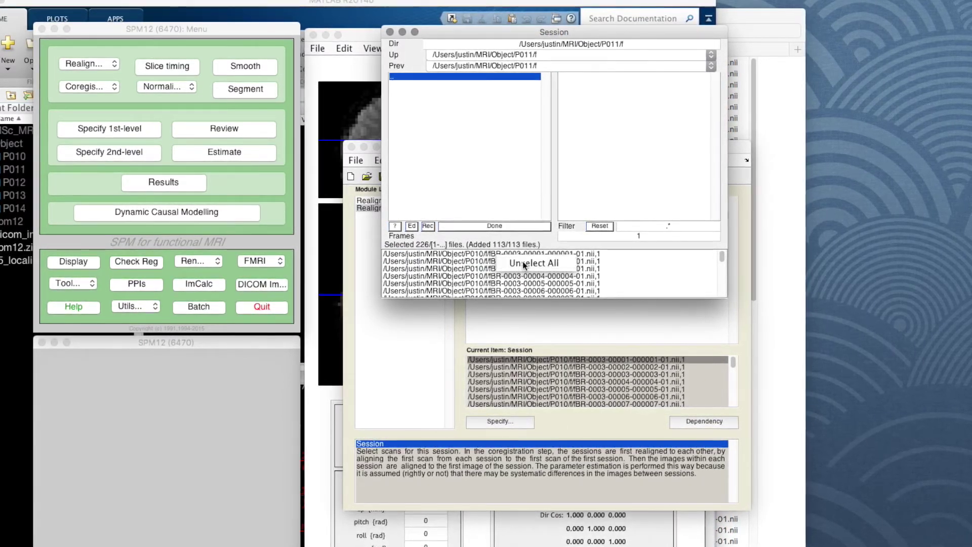
pyautogui.click(522, 261)
pyautogui.doubleClick(418, 78)
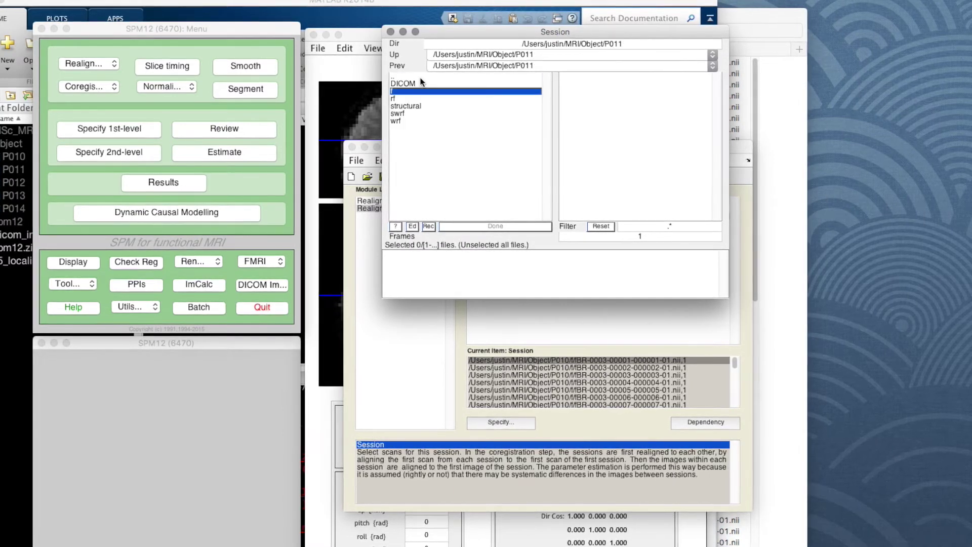
pyautogui.doubleClick(394, 91)
pyautogui.rightClick(619, 78)
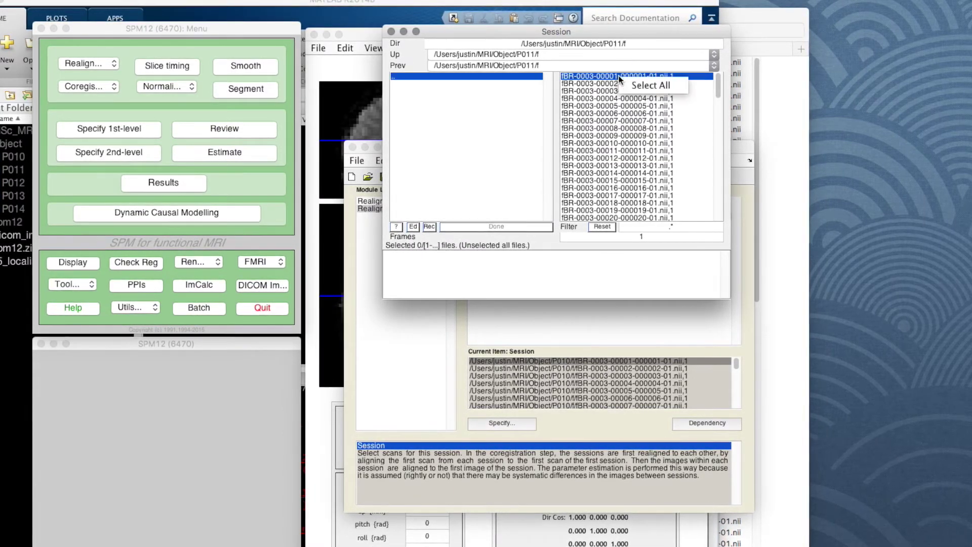
pyautogui.click(637, 84)
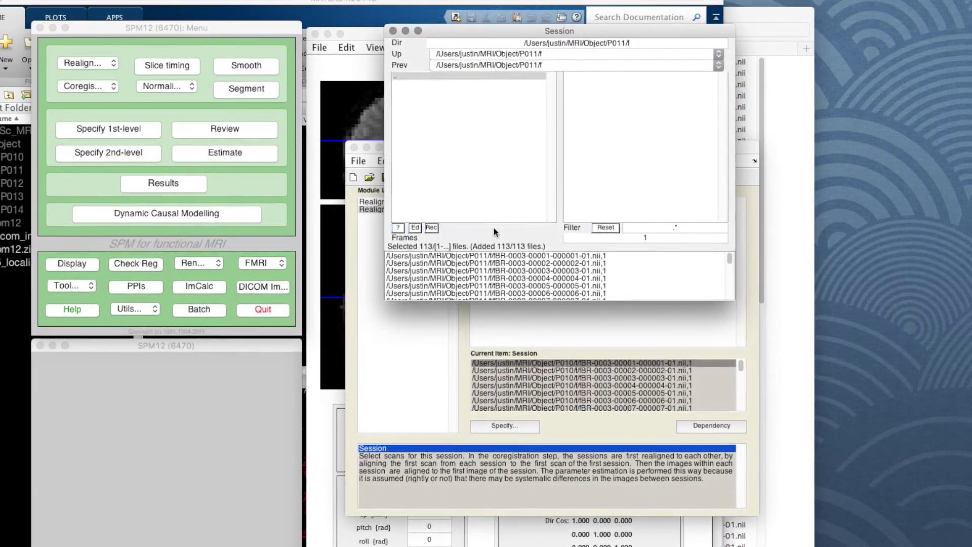
pyautogui.click(491, 228)
pyautogui.click(392, 210)
# Fill the third module's session with all 113 P012/f volumes, replacing the copied P011 scans
pyautogui.rightClick(392, 209)
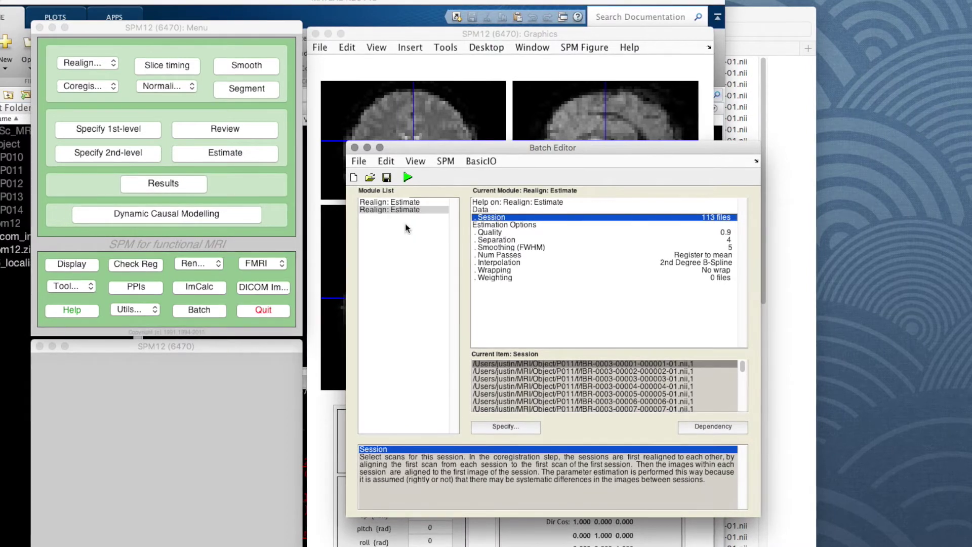
pyautogui.click(502, 217)
pyautogui.click(506, 425)
pyautogui.click(414, 75)
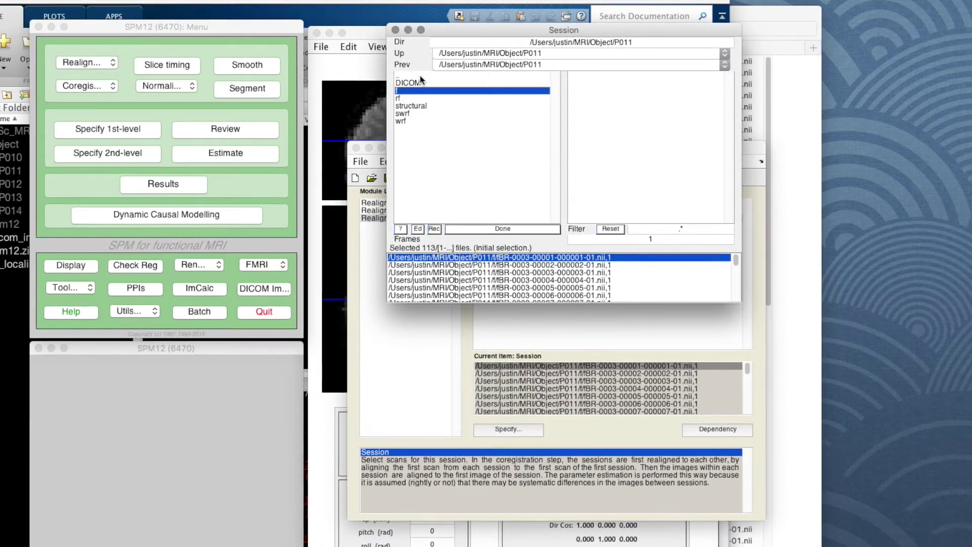
pyautogui.click(420, 75)
pyautogui.click(425, 98)
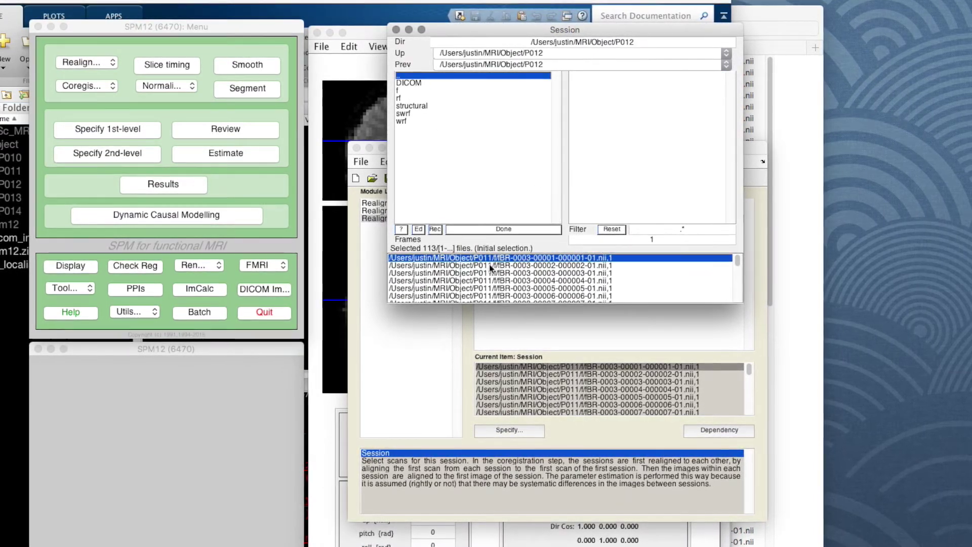
pyautogui.rightClick(513, 266)
pyautogui.click(561, 276)
pyautogui.click(398, 91)
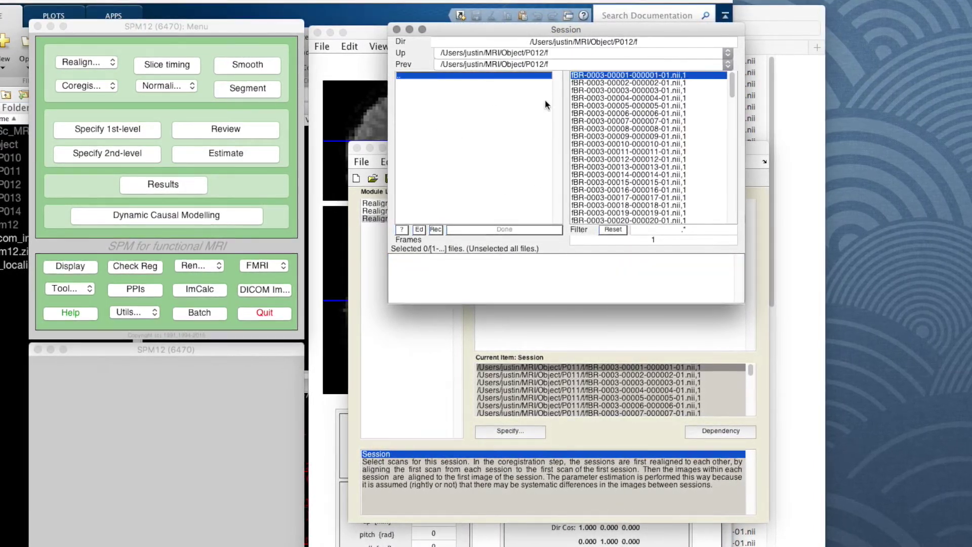
pyautogui.rightClick(603, 75)
pyautogui.click(621, 82)
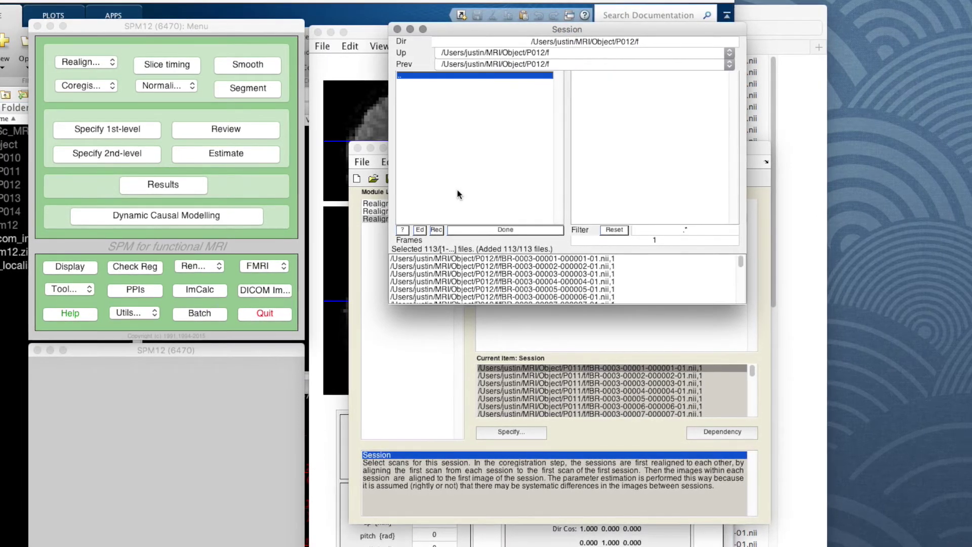
pyautogui.click(501, 229)
# Replicate the third module into a fourth and open its session's scan selector
pyautogui.rightClick(409, 219)
pyautogui.click(410, 225)
pyautogui.click(413, 227)
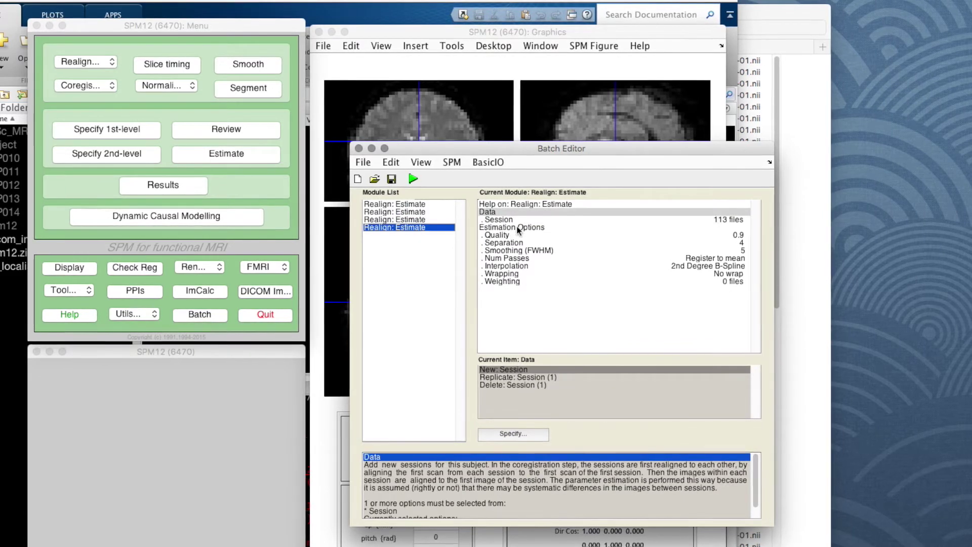
pyautogui.click(501, 220)
pyautogui.click(519, 436)
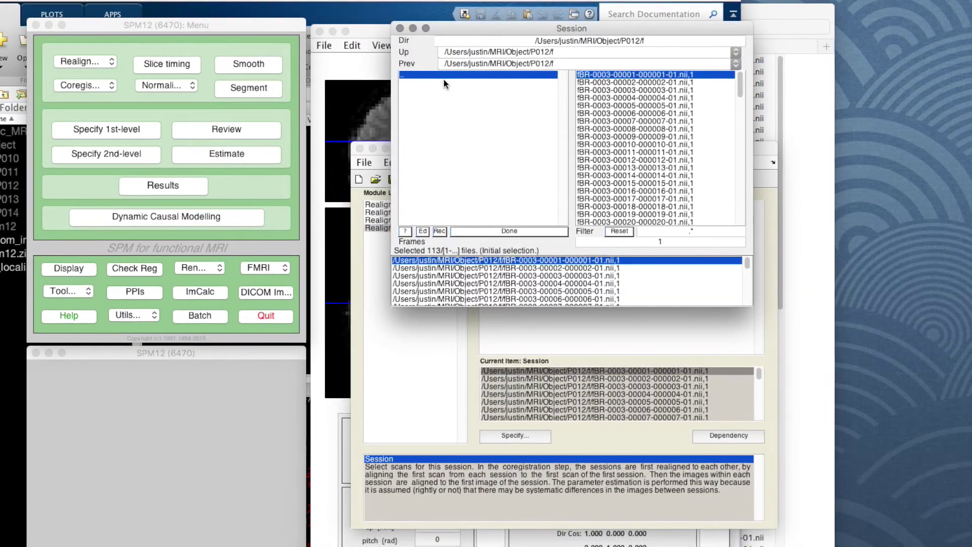
# Swap the copied P012 scans for all 113 volumes from P013/f
pyautogui.click(444, 83)
pyautogui.rightClick(507, 279)
pyautogui.click(533, 287)
pyautogui.click(414, 76)
pyautogui.click(421, 104)
pyautogui.click(414, 89)
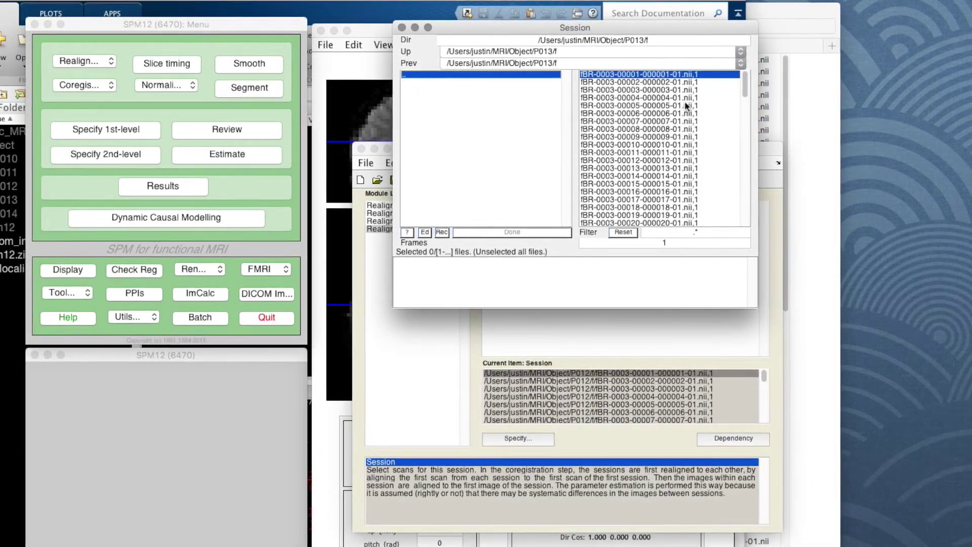
pyautogui.rightClick(666, 81)
pyautogui.click(667, 84)
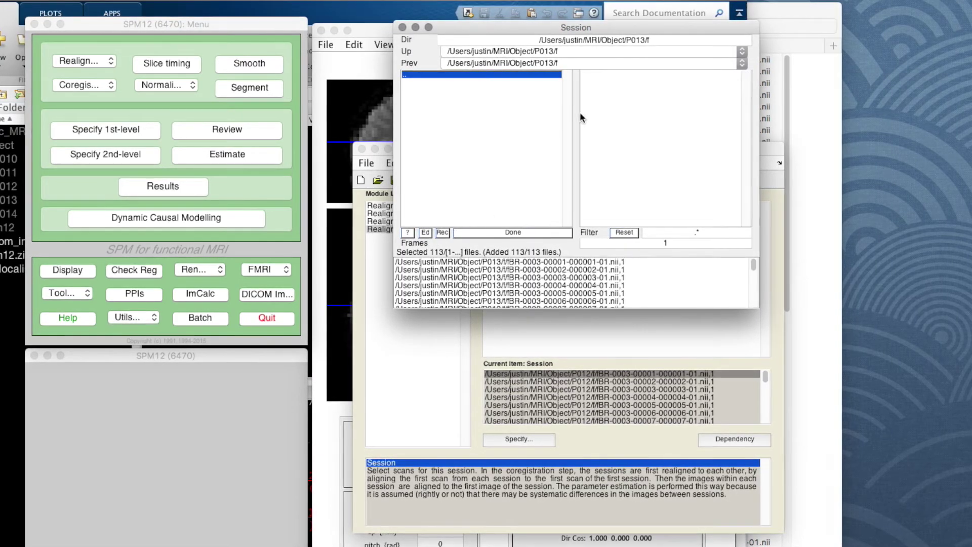
pyautogui.click(503, 229)
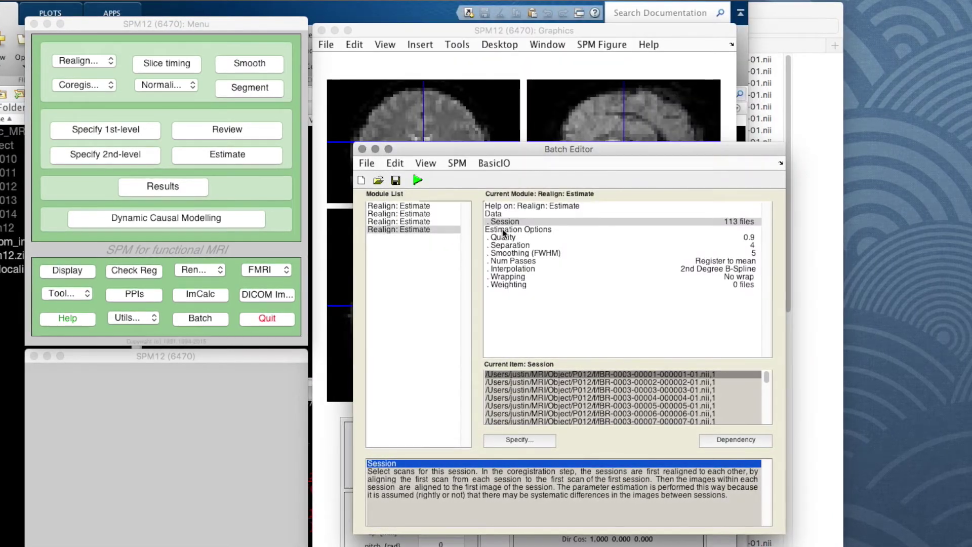
# Replicate the fourth module into a fifth and open its session's scan selector
pyautogui.rightClick(424, 228)
pyautogui.click(464, 236)
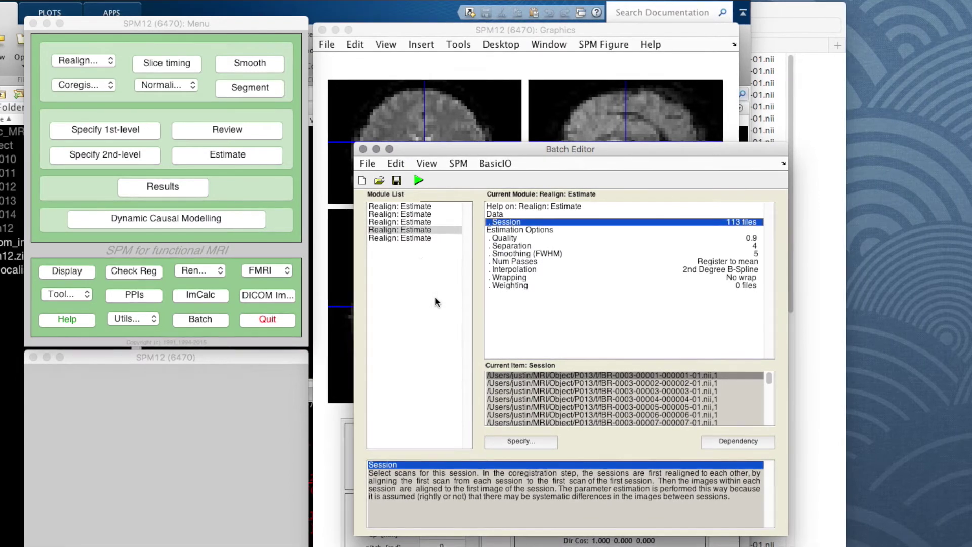
pyautogui.click(411, 238)
pyautogui.click(504, 214)
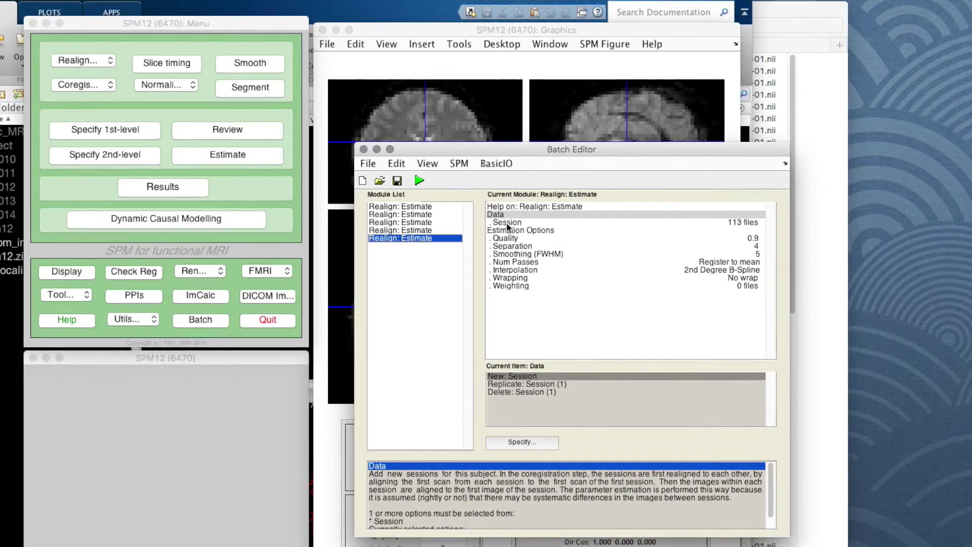
pyautogui.click(507, 223)
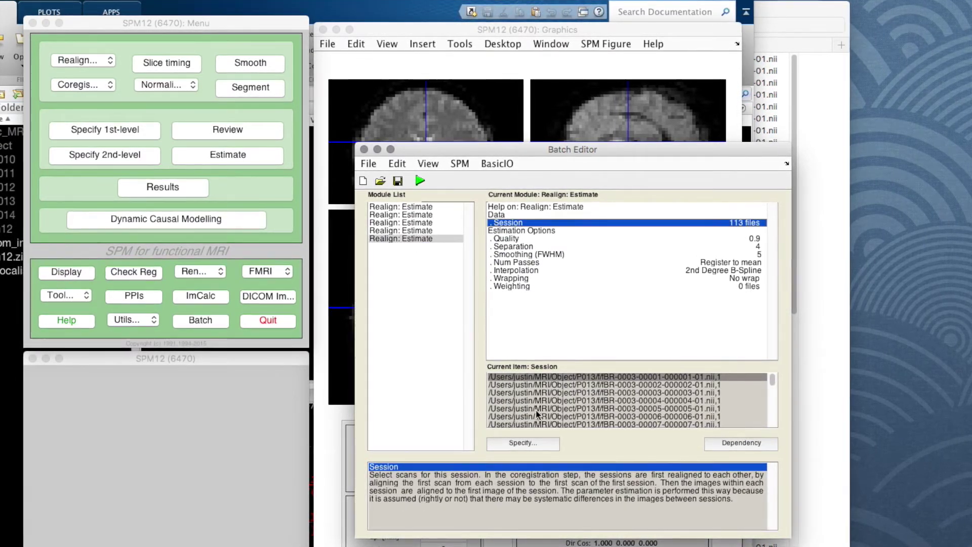
pyautogui.click(525, 442)
# Replace the copied P013 scans with all 113 volumes from P014/f
pyautogui.rightClick(516, 265)
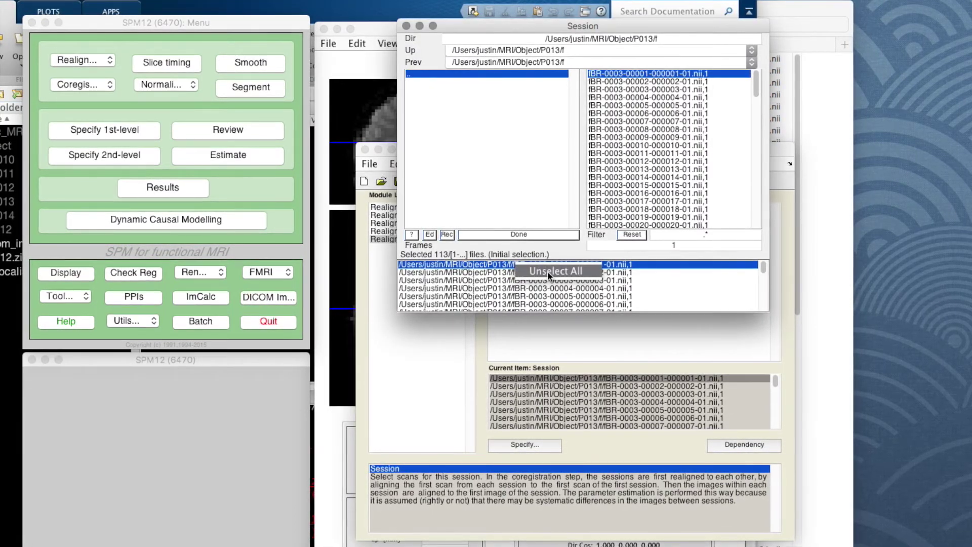
pyautogui.click(548, 272)
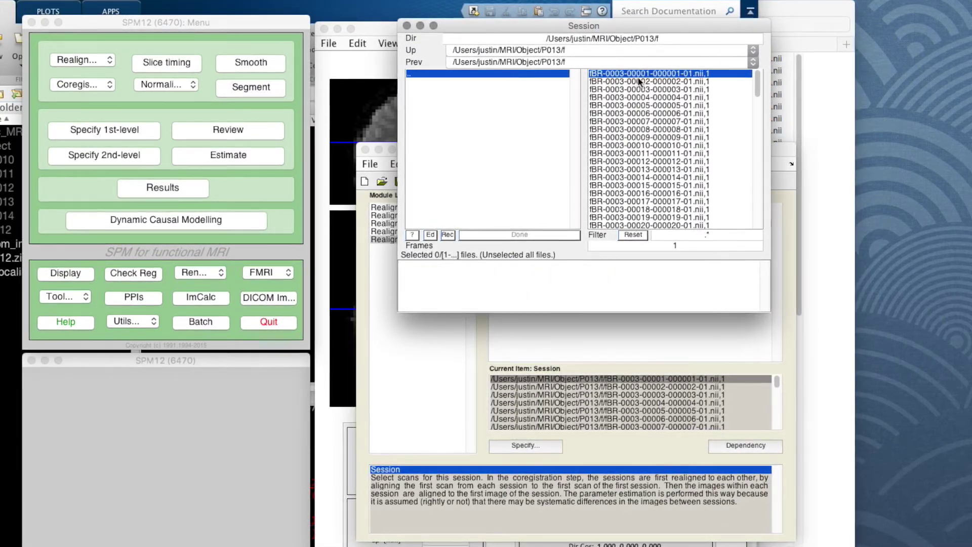
pyautogui.doubleClick(448, 74)
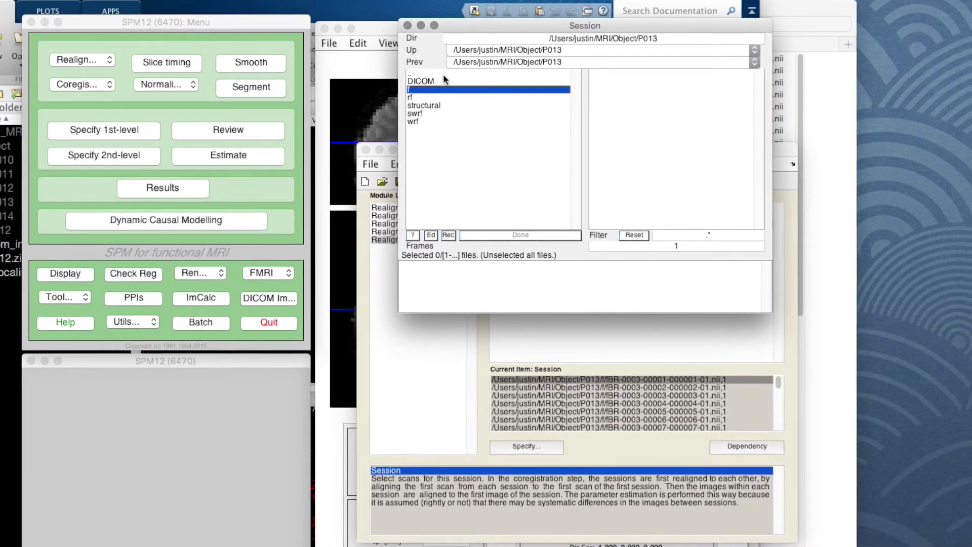
pyautogui.doubleClick(443, 74)
pyautogui.doubleClick(420, 114)
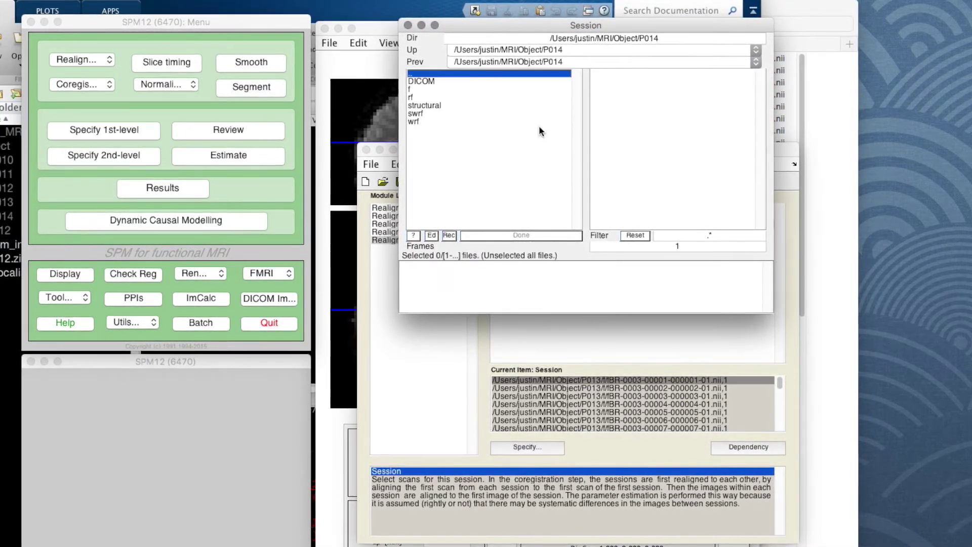
pyautogui.doubleClick(410, 90)
pyautogui.rightClick(679, 79)
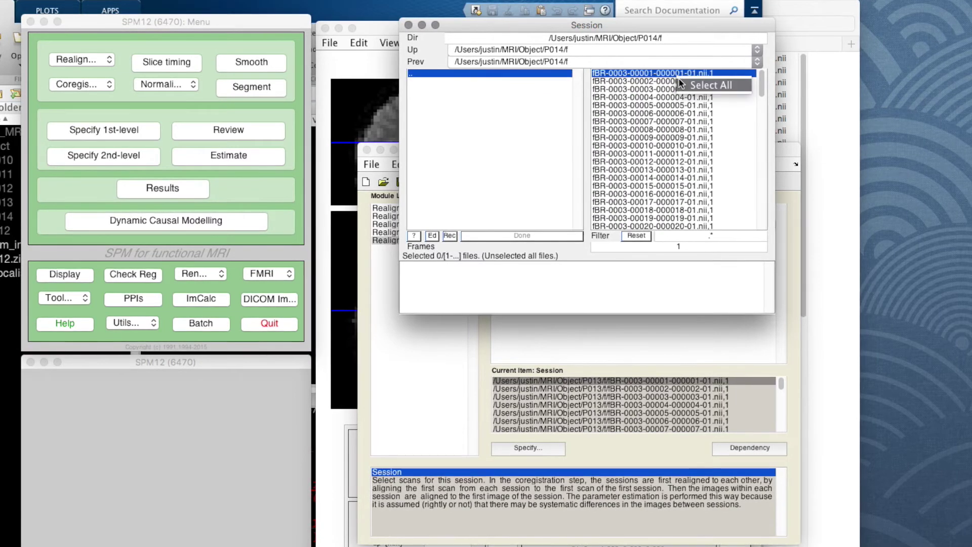
pyautogui.click(699, 84)
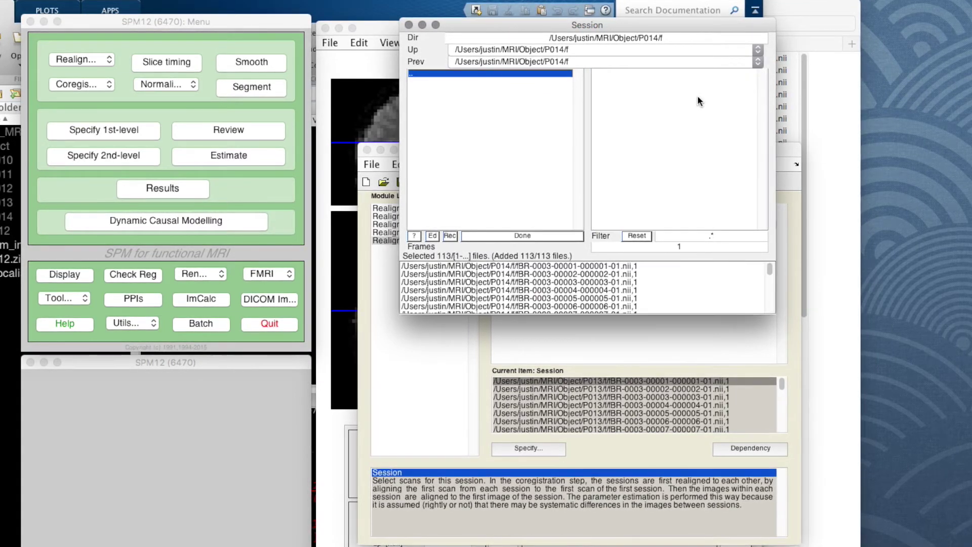
pyautogui.click(528, 235)
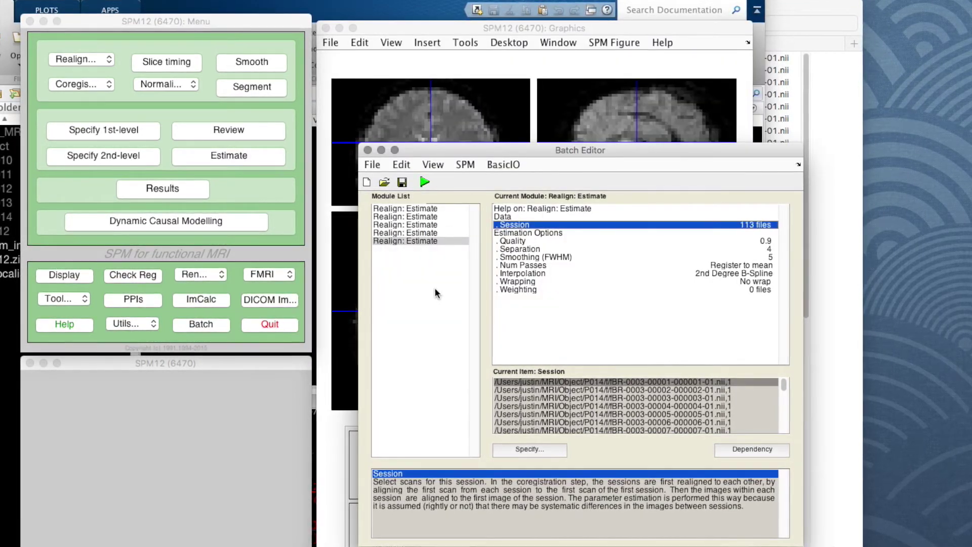
pyautogui.click(435, 291)
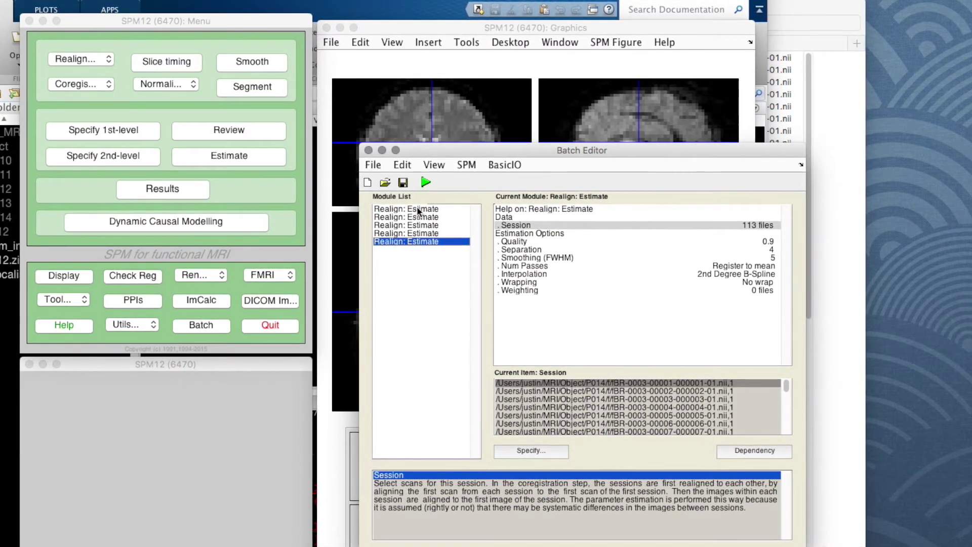
pyautogui.click(417, 209)
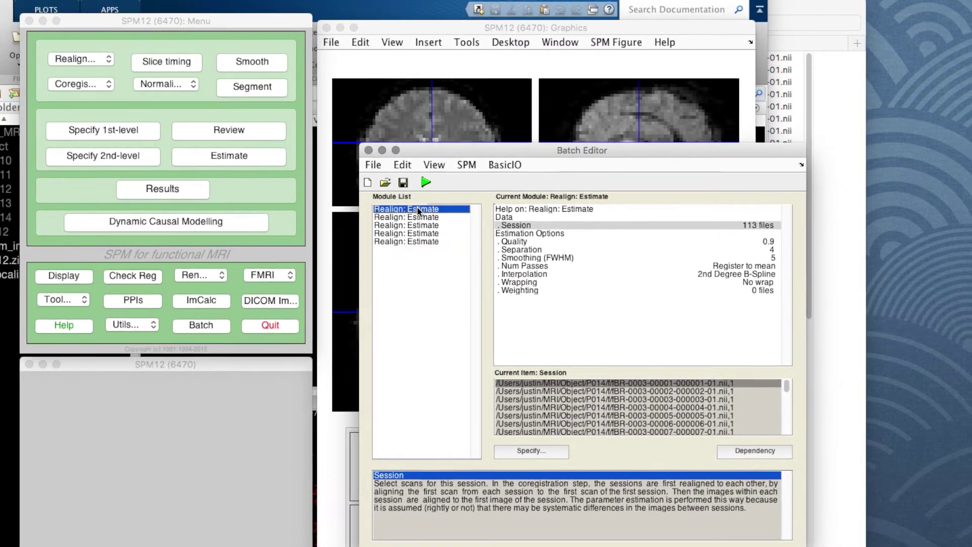
pyautogui.click(519, 226)
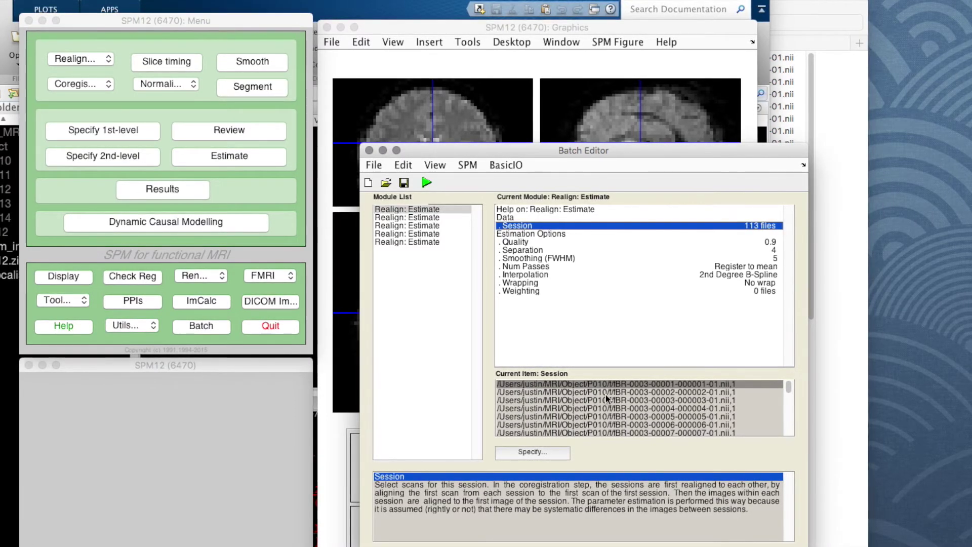
pyautogui.click(408, 217)
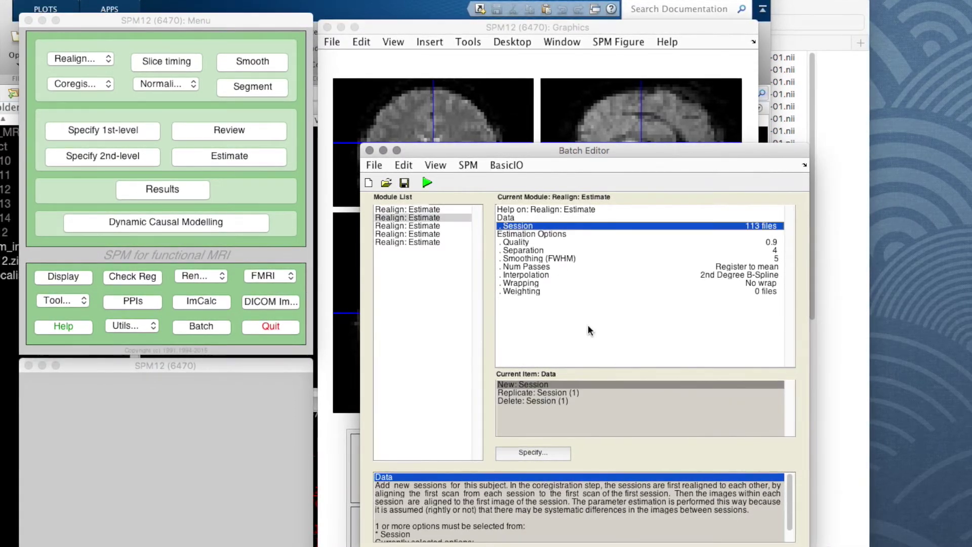
pyautogui.click(408, 225)
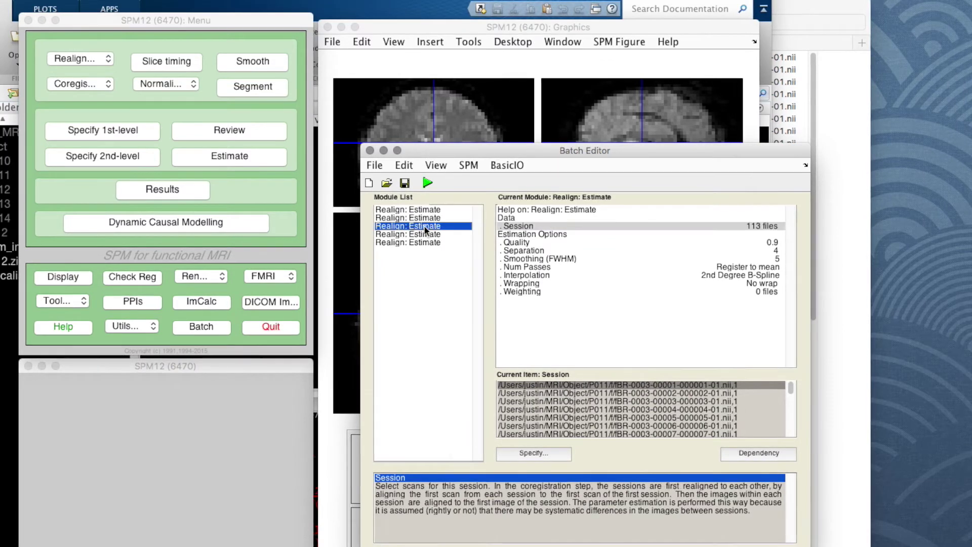
pyautogui.click(519, 225)
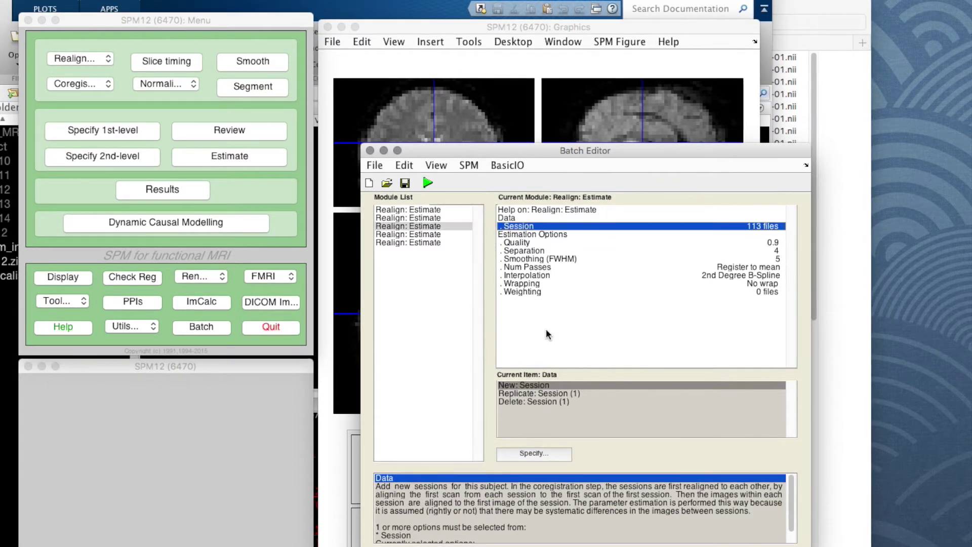
pyautogui.click(425, 234)
pyautogui.click(527, 227)
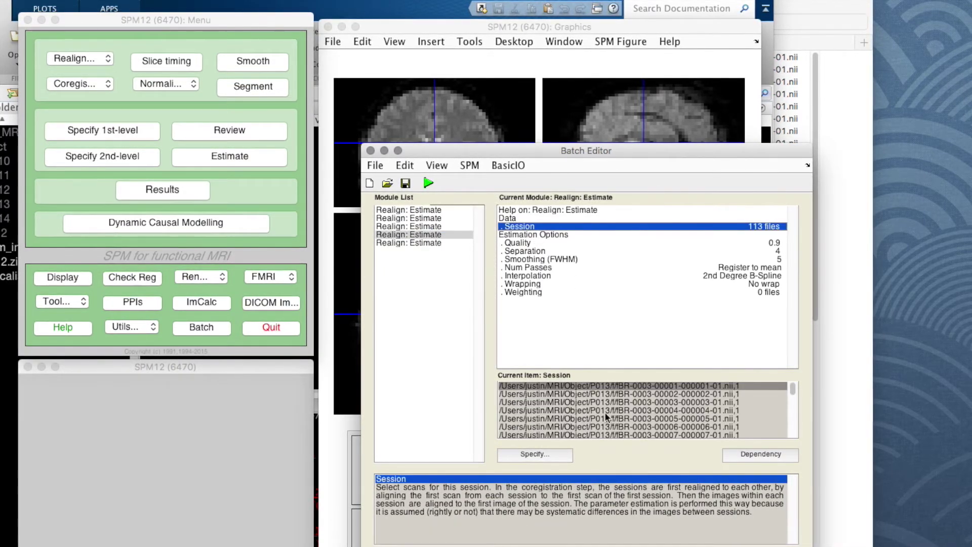
pyautogui.click(426, 242)
pyautogui.click(527, 226)
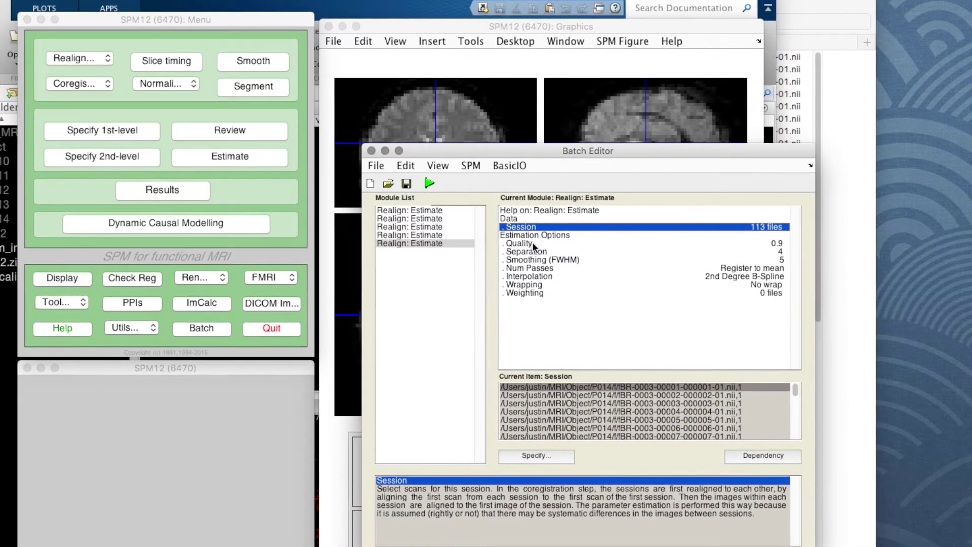
# Save the five-module batch as a job file named 'Realign'
pyautogui.click(408, 183)
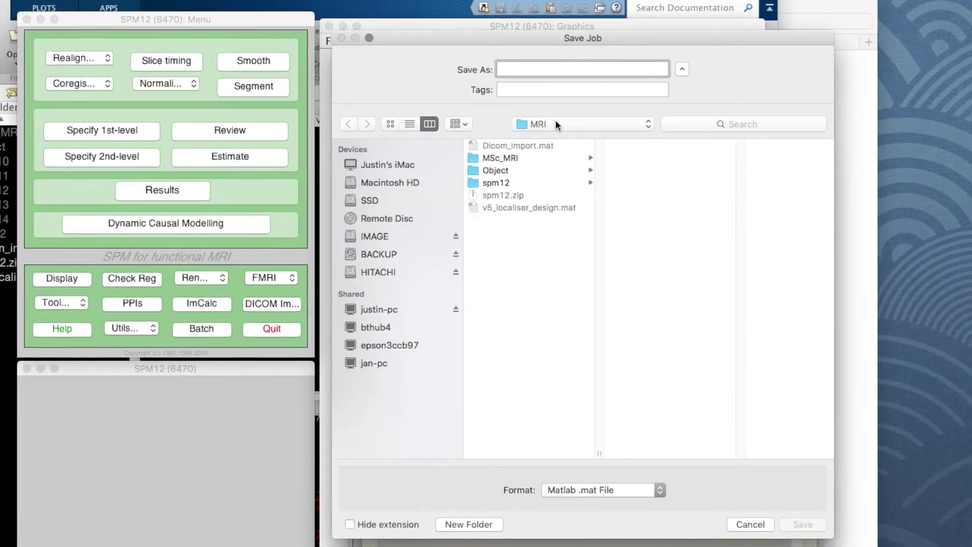
pyautogui.moveTo(481, 38); pyautogui.dragTo(563, 112)
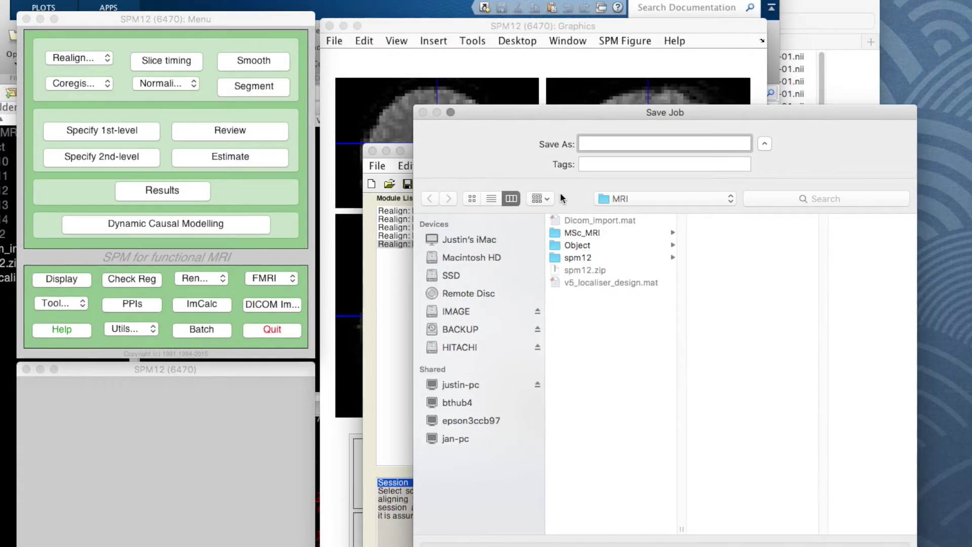
pyautogui.write('Rea')
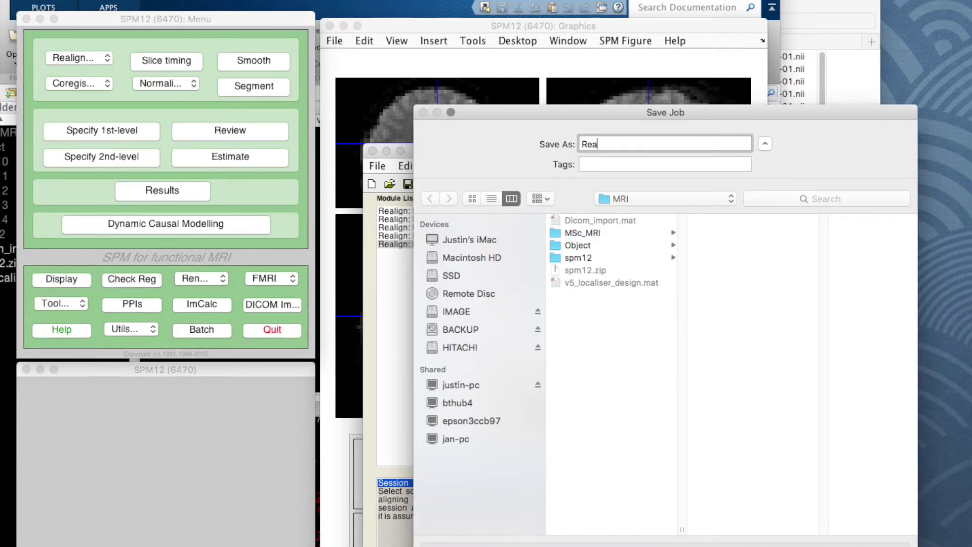
pyautogui.write('lign_ba')
pyautogui.press('Return')
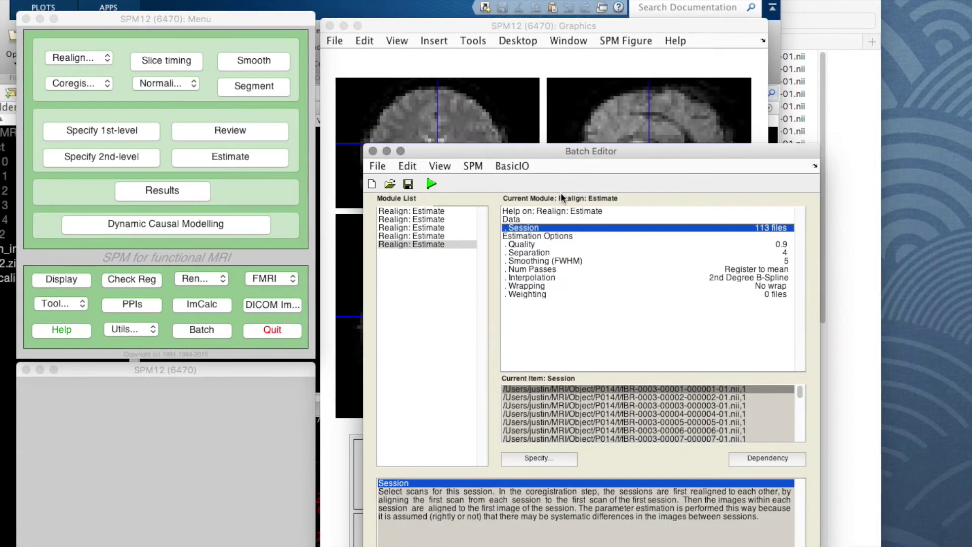
# Execute the five-module Realign: Estimate batch for participants P010 to P014
pyautogui.moveTo(567, 150); pyautogui.dragTo(555, 64)
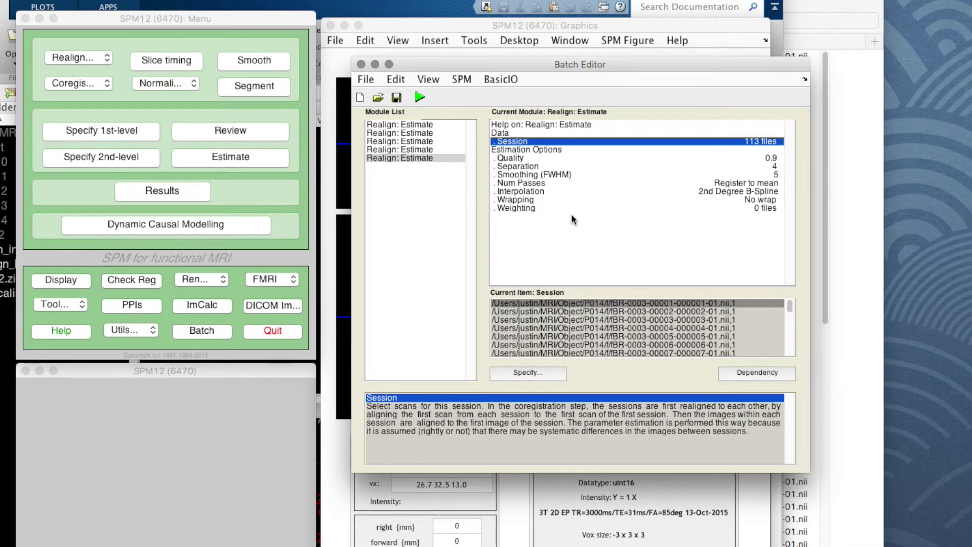
pyautogui.click(420, 98)
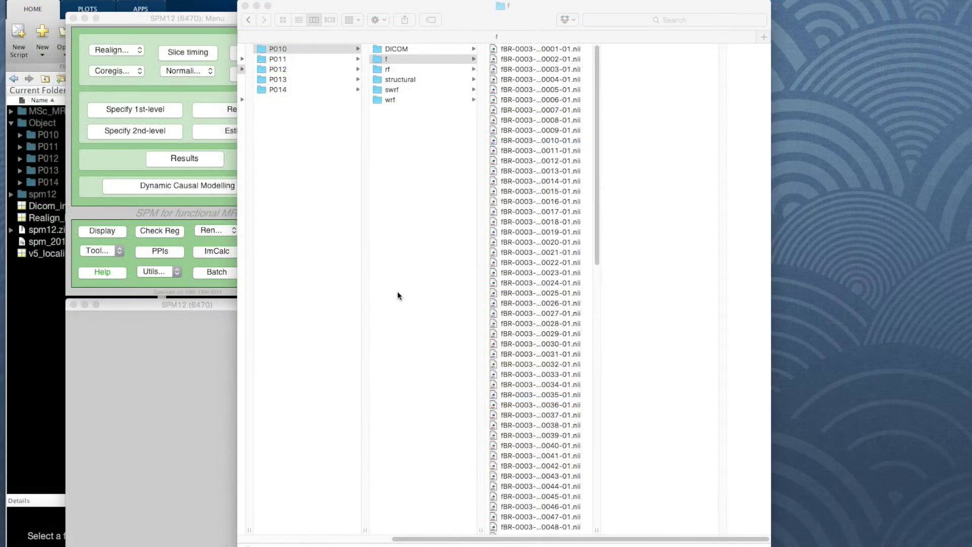
pyautogui.click(599, 534)
pyautogui.moveTo(598, 535); pyautogui.dragTo(640, 532)
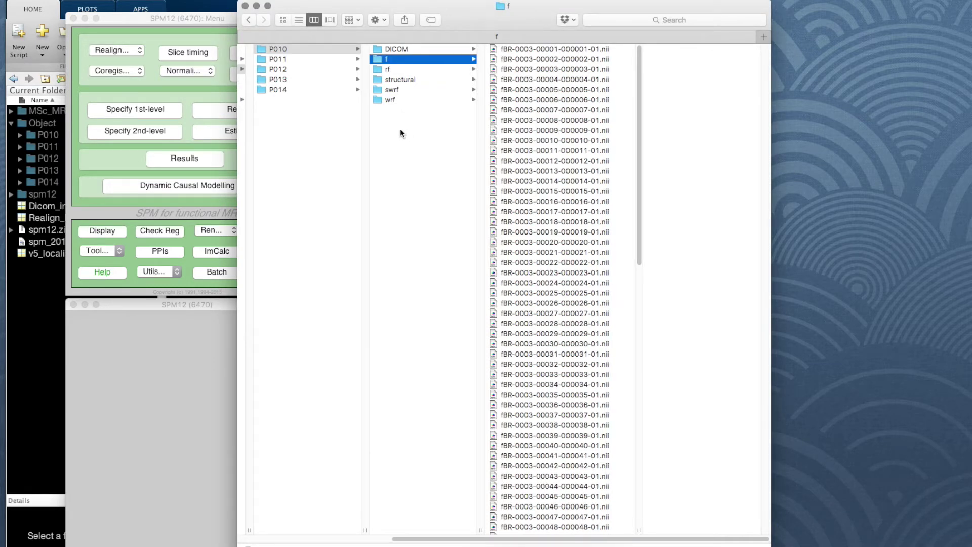
pyautogui.click(387, 70)
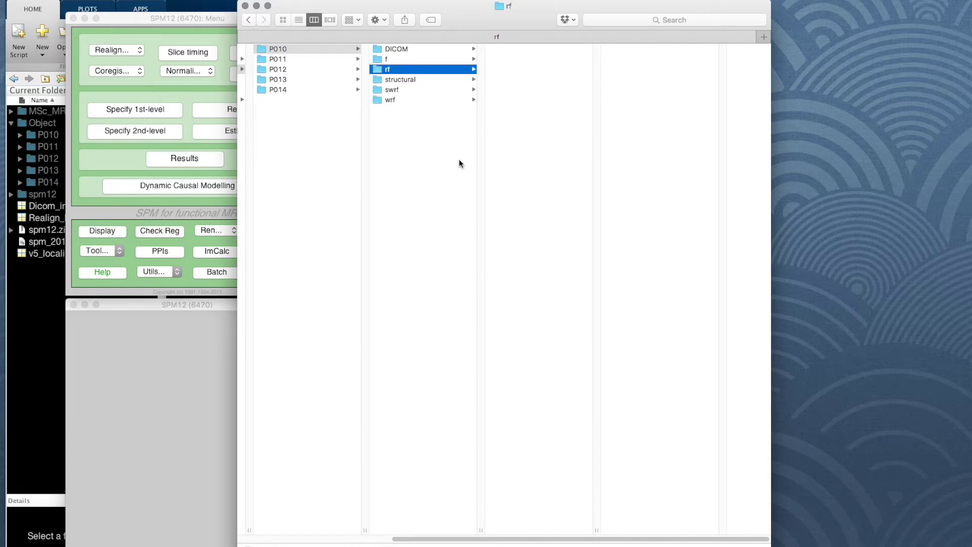
pyautogui.click(385, 60)
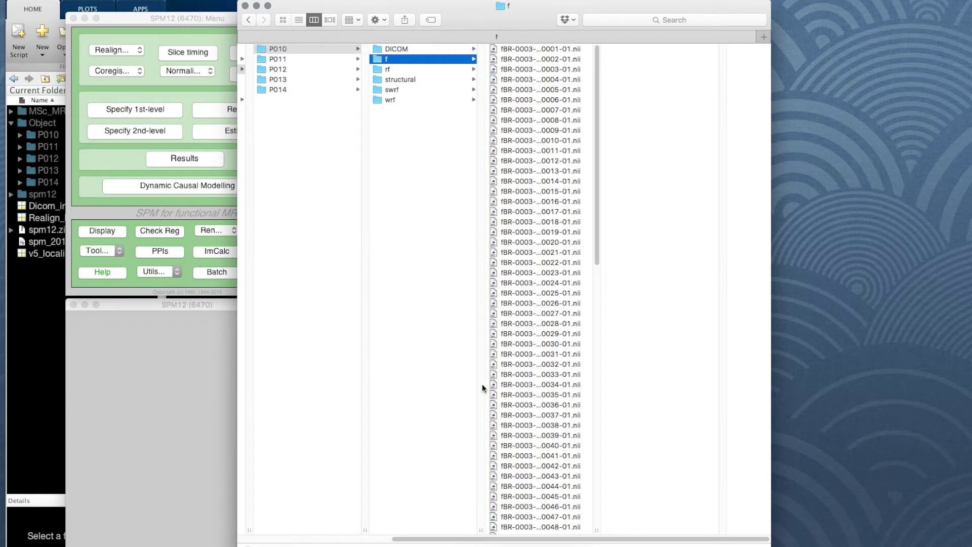
pyautogui.moveTo(601, 531); pyautogui.dragTo(656, 531)
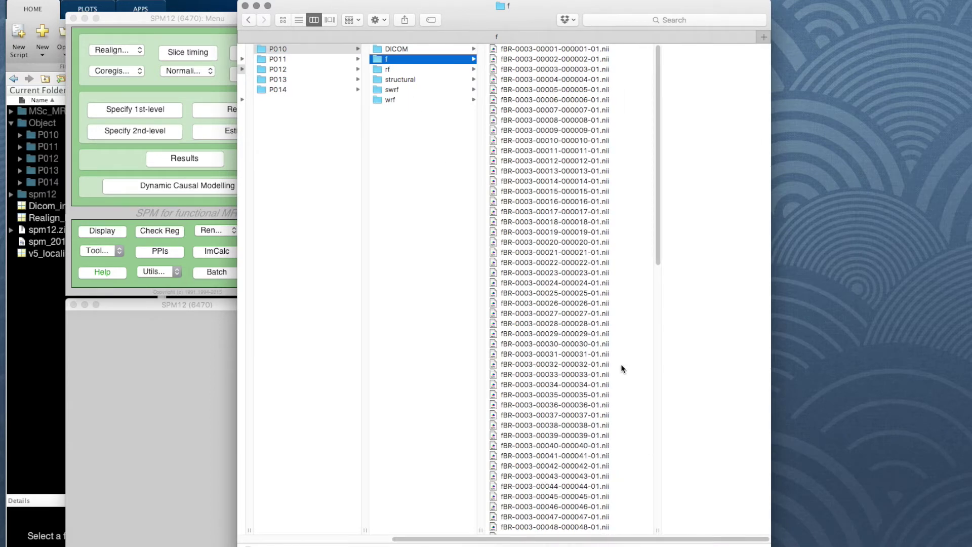
pyautogui.click(556, 50)
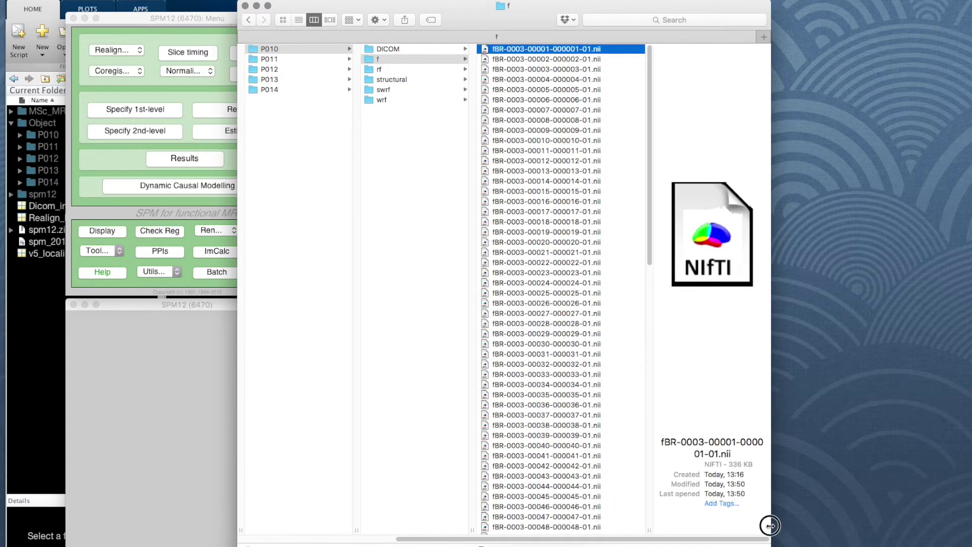
pyautogui.moveTo(770, 526); pyautogui.dragTo(816, 525)
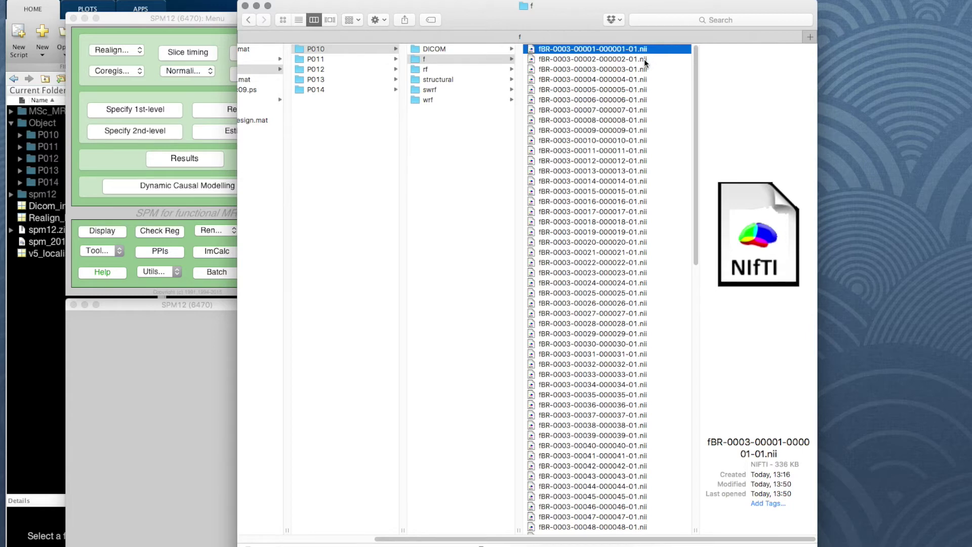
# Select the spm_2015Dec09.ps motion report in the MRI folder
pyautogui.moveTo(480, 19); pyautogui.dragTo(413, 18)
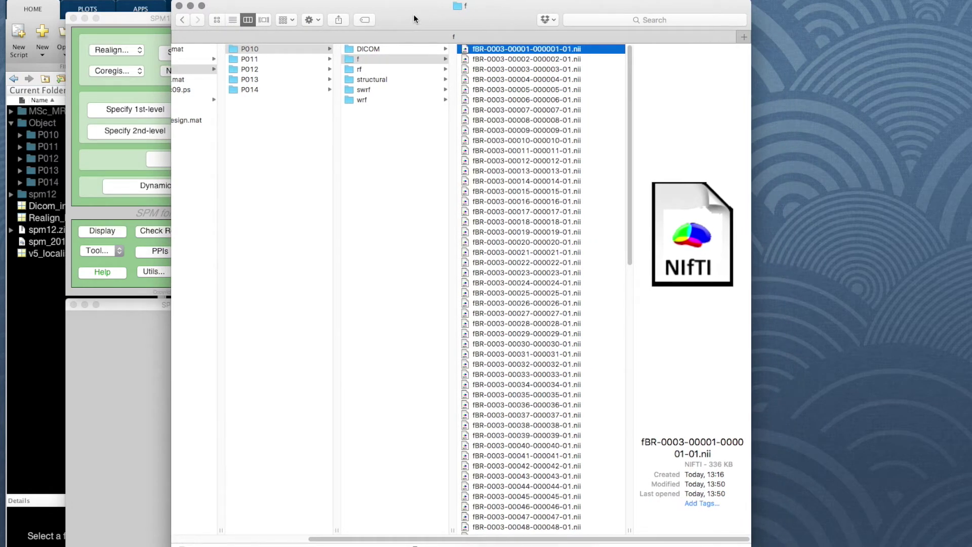
pyautogui.moveTo(406, 17); pyautogui.dragTo(416, 18)
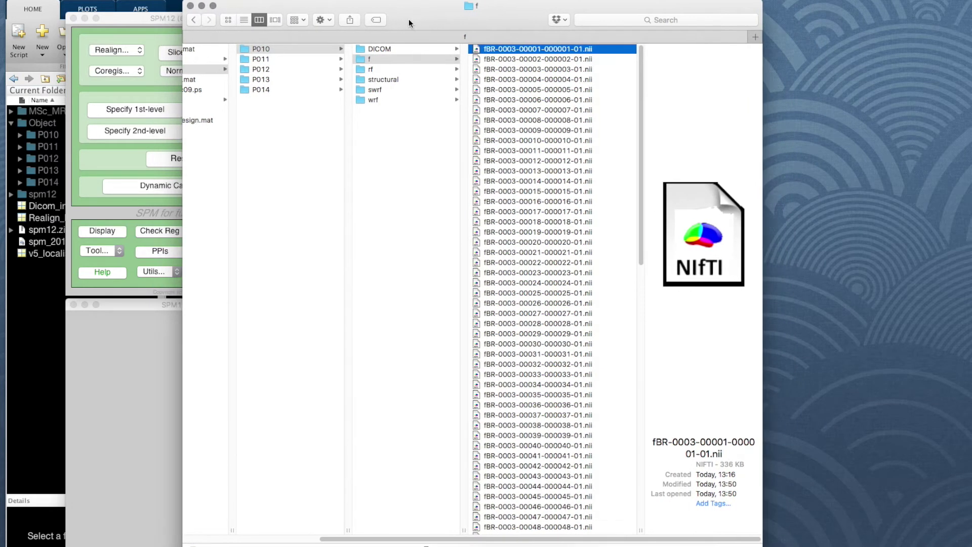
pyautogui.hscroll(-5, 310, 113)
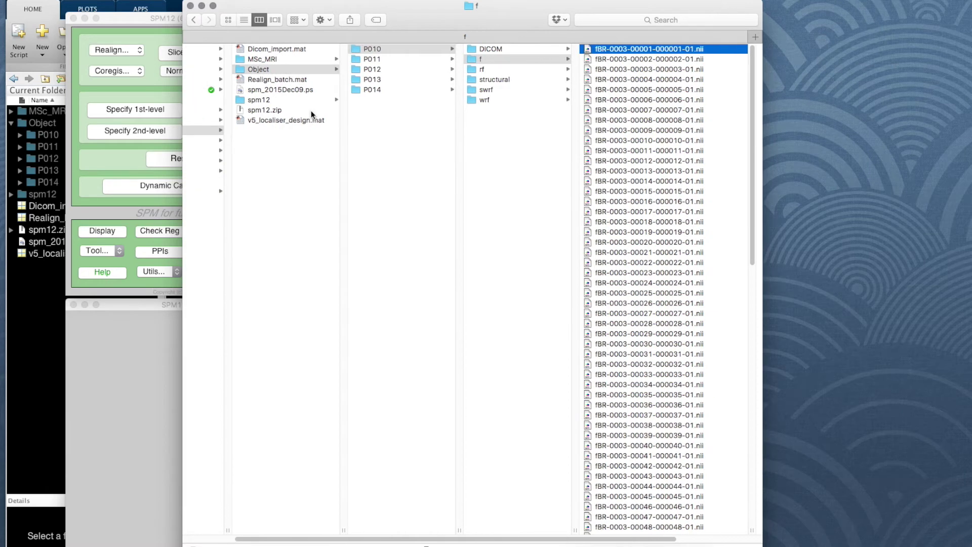
pyautogui.click(287, 89)
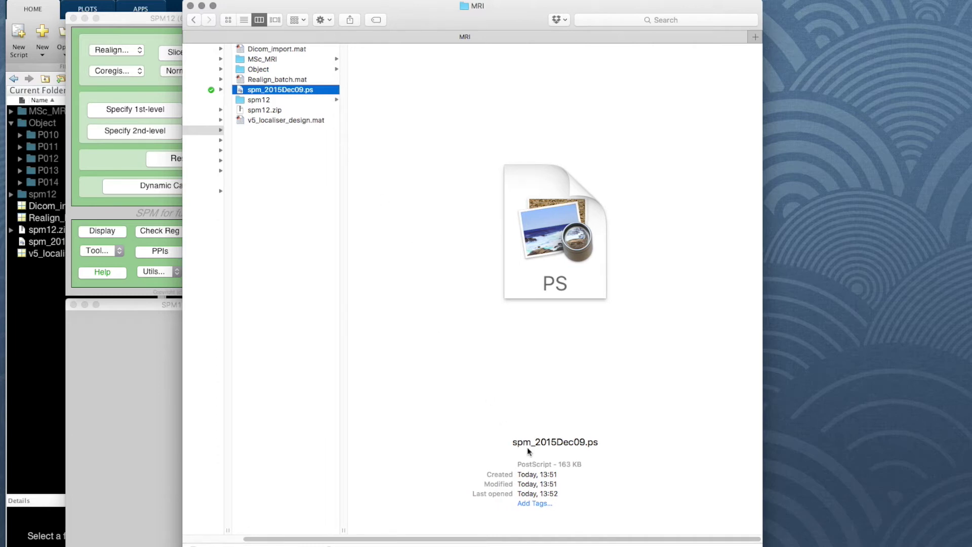
# Open spm_2015Dec09.ps in Preview, fitted to show the whole page
pyautogui.doubleClick(282, 90)
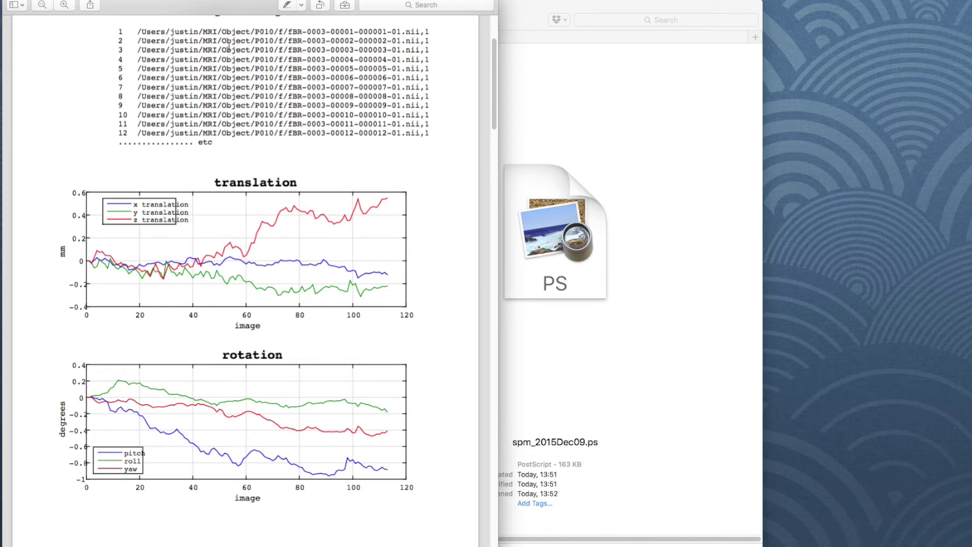
pyautogui.click(44, 6)
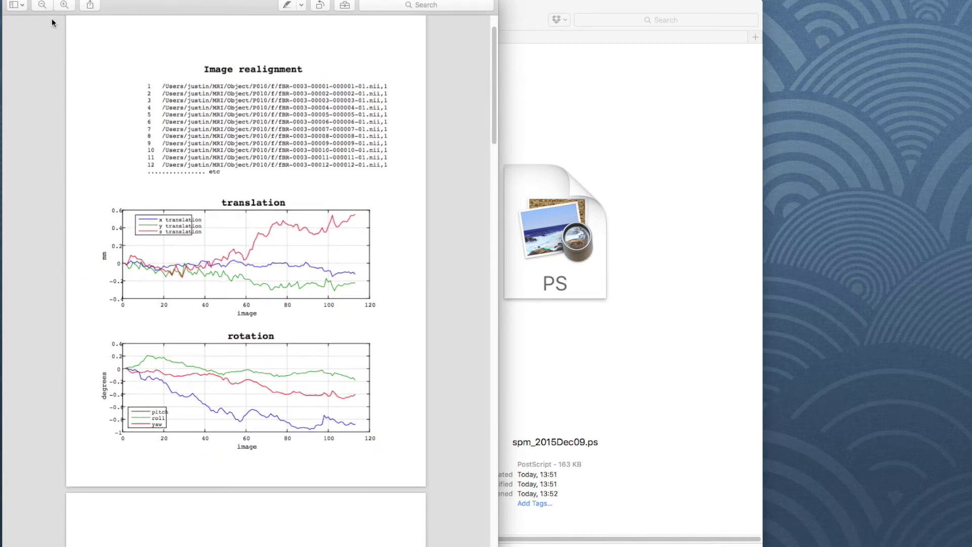
pyautogui.scroll(2, 243, 180)
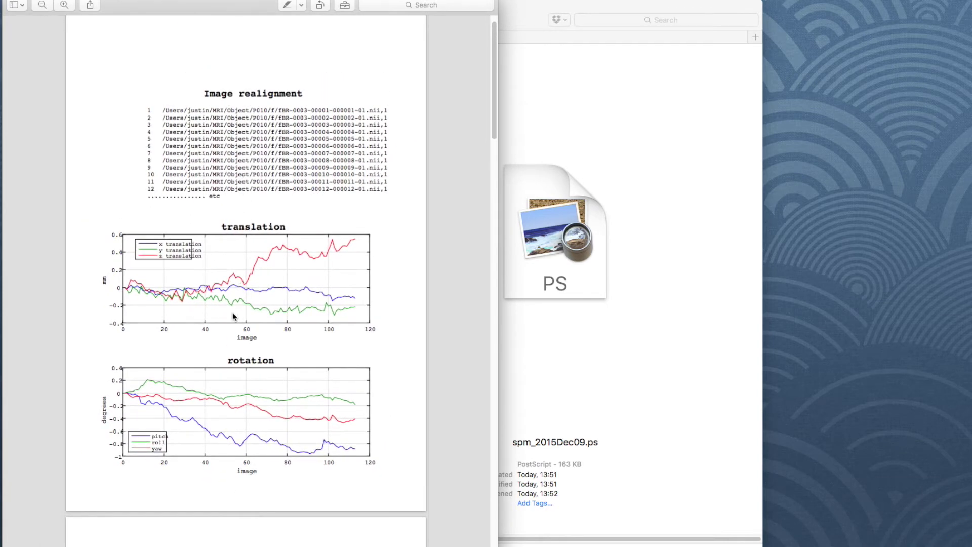
pyautogui.moveTo(154, 19); pyautogui.dragTo(274, 24)
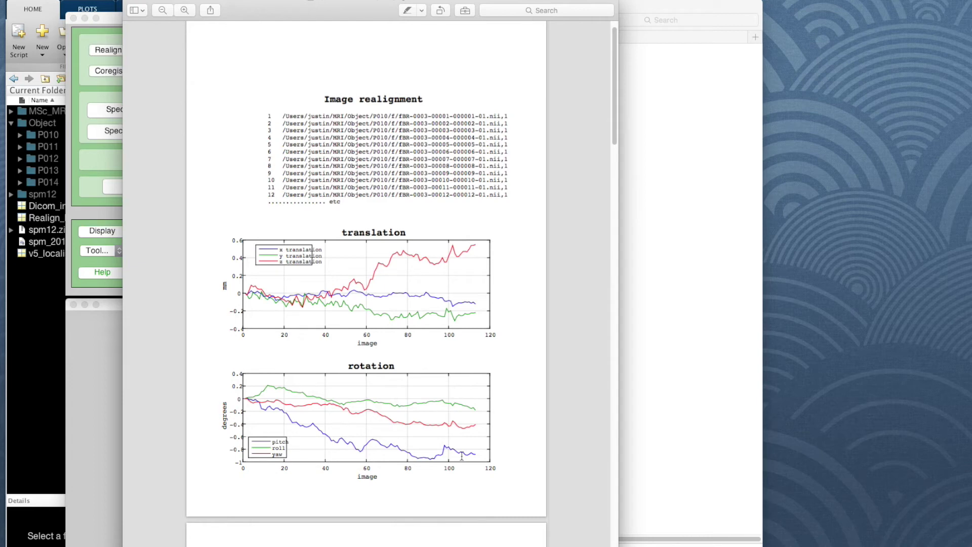
# Page through the translation and rotation plots from P014 back to P010, then return to SPM12's menu
pyautogui.hscroll(1, 463, 455)
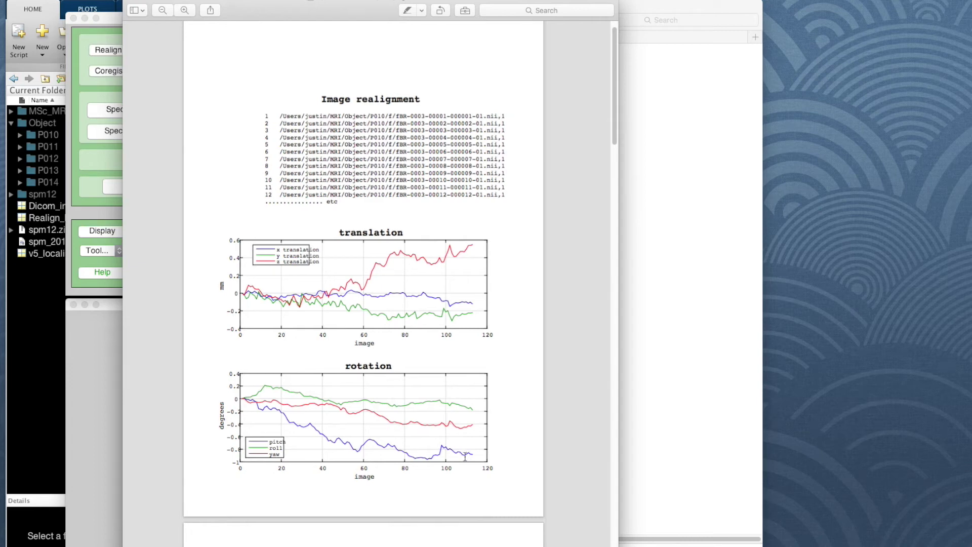
pyautogui.hscroll(-1, 464, 455)
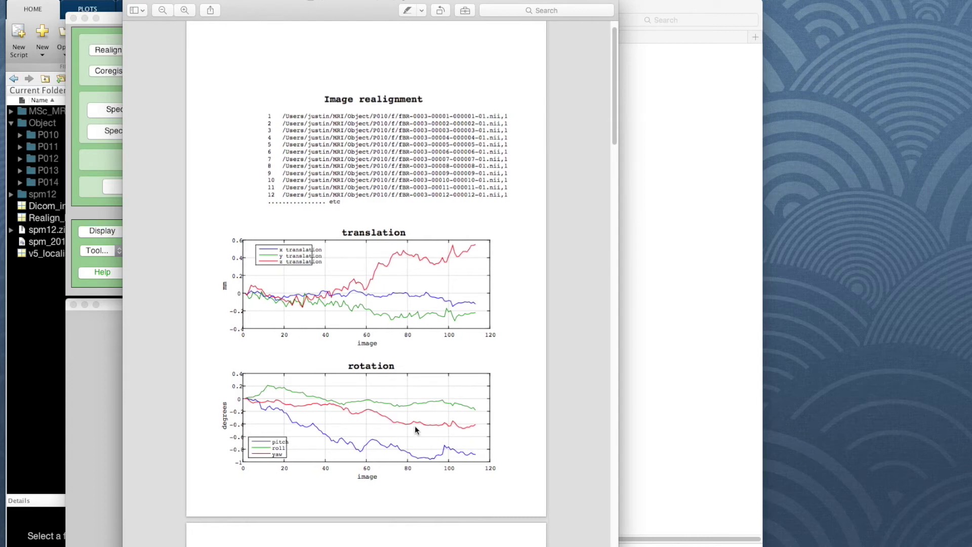
pyautogui.scroll(-15, 415, 430)
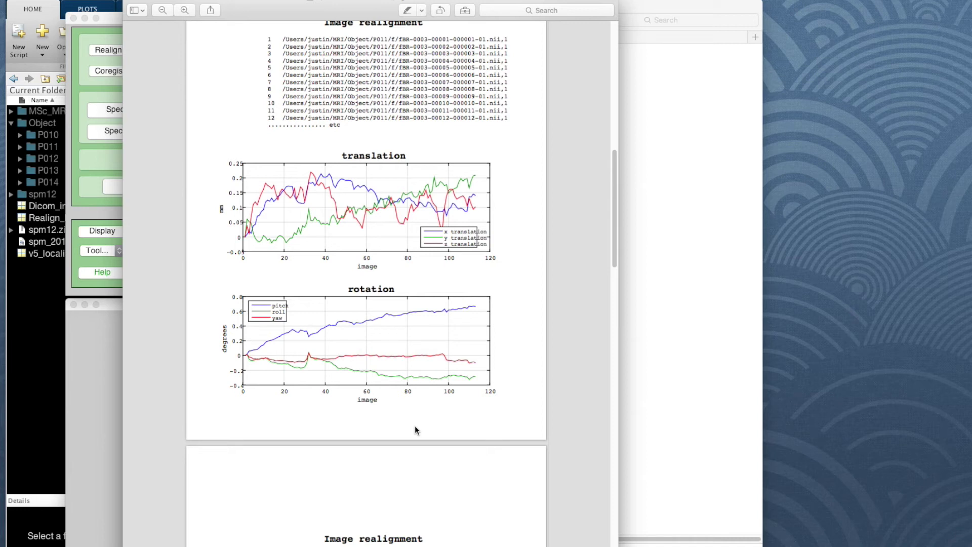
pyautogui.scroll(-7, 415, 427)
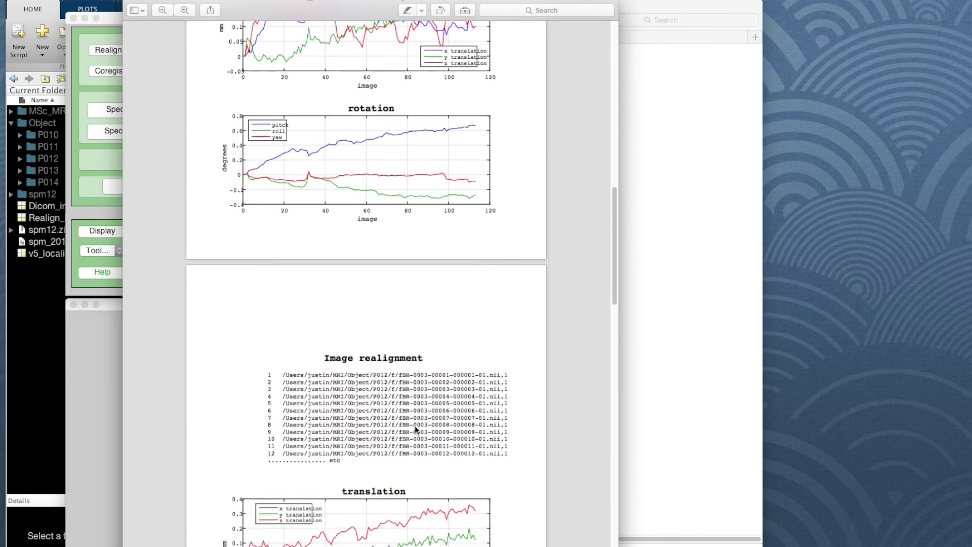
pyautogui.scroll(-3, 414, 429)
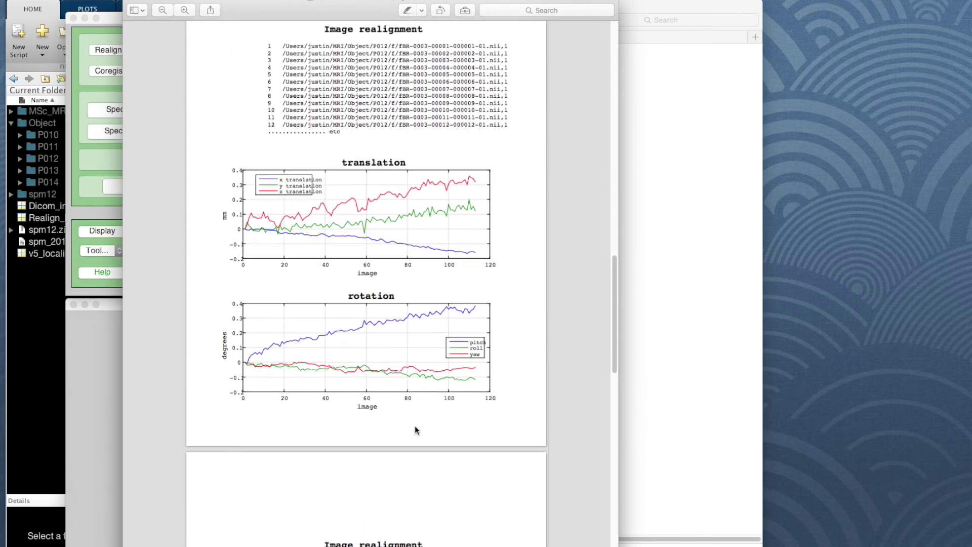
pyautogui.scroll(-9, 415, 429)
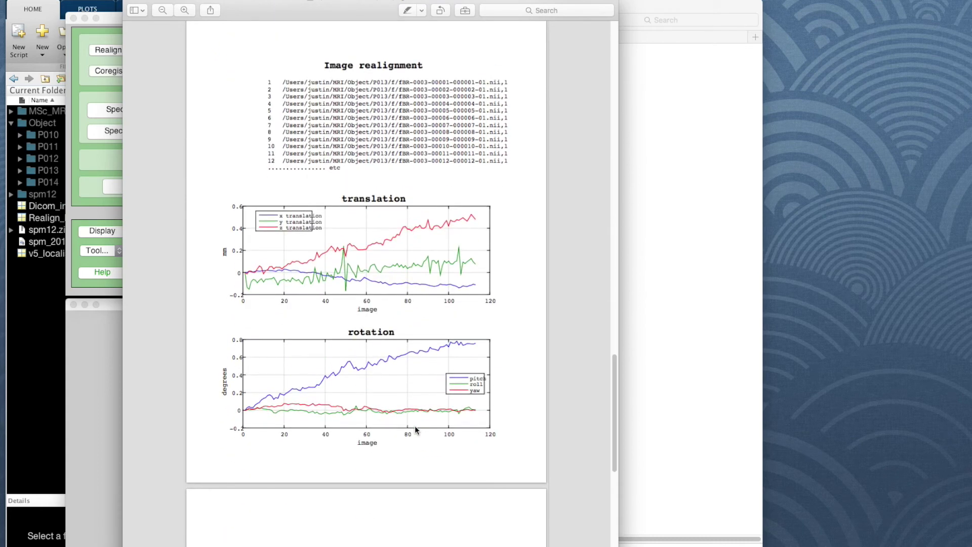
pyautogui.scroll(-2, 415, 429)
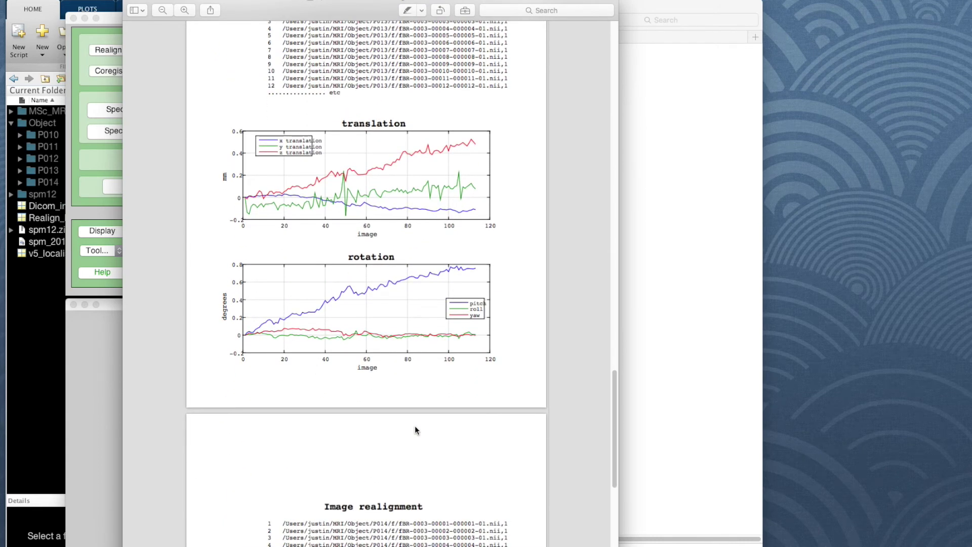
pyautogui.scroll(-15, 414, 428)
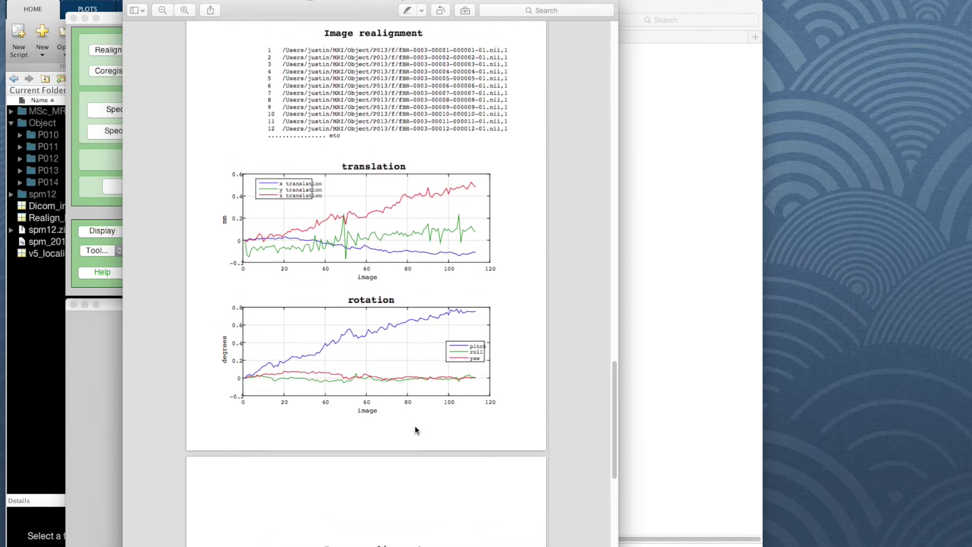
pyautogui.scroll(1, 415, 430)
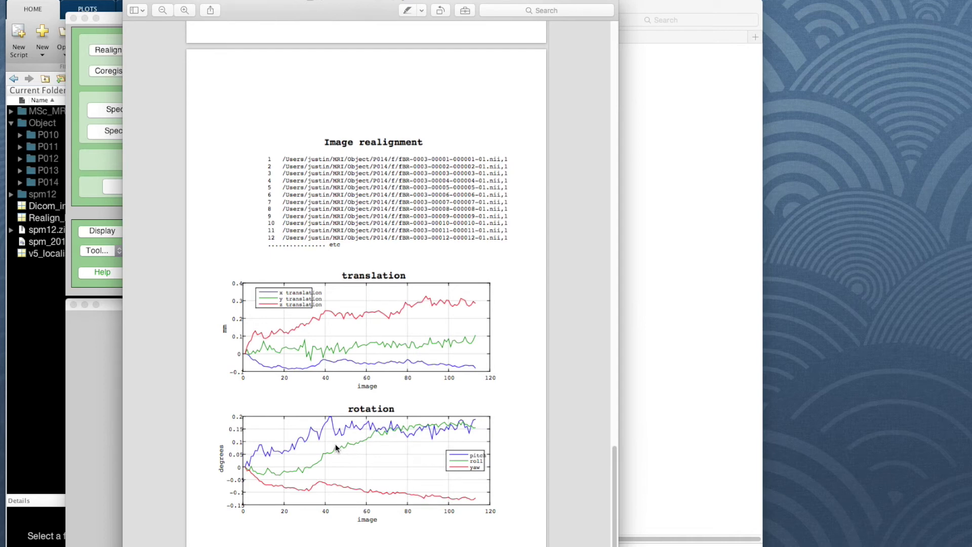
pyautogui.scroll(15, 335, 445)
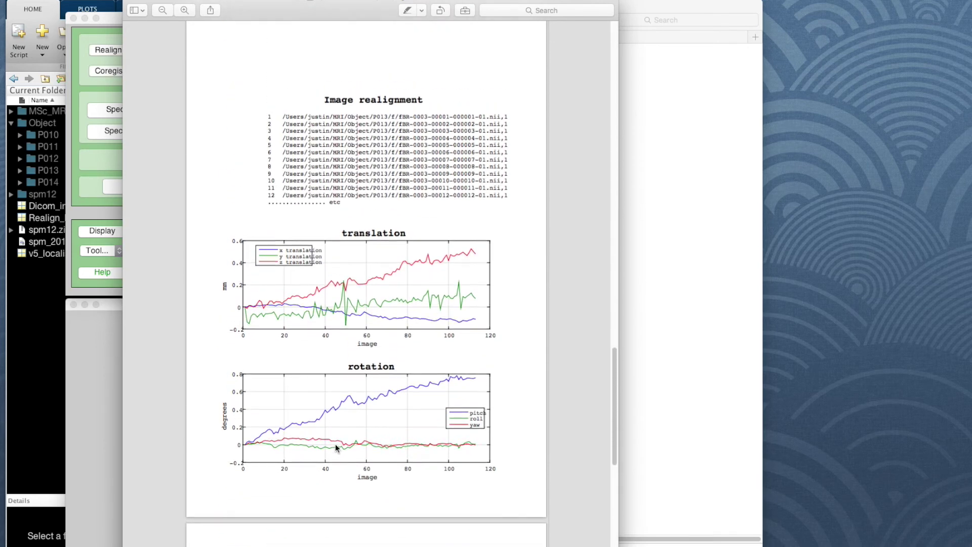
pyautogui.scroll(10, 336, 447)
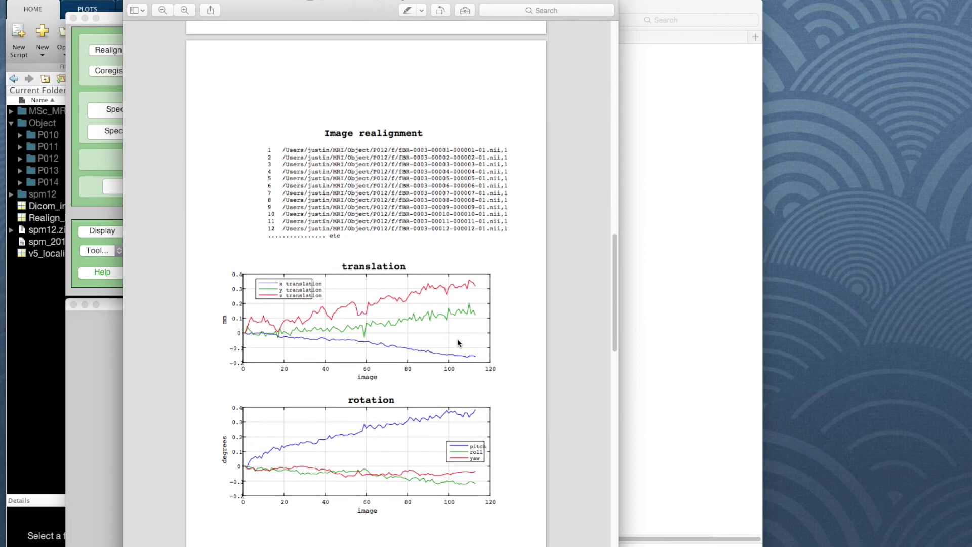
pyautogui.scroll(8, 458, 342)
pyautogui.scroll(8, 458, 340)
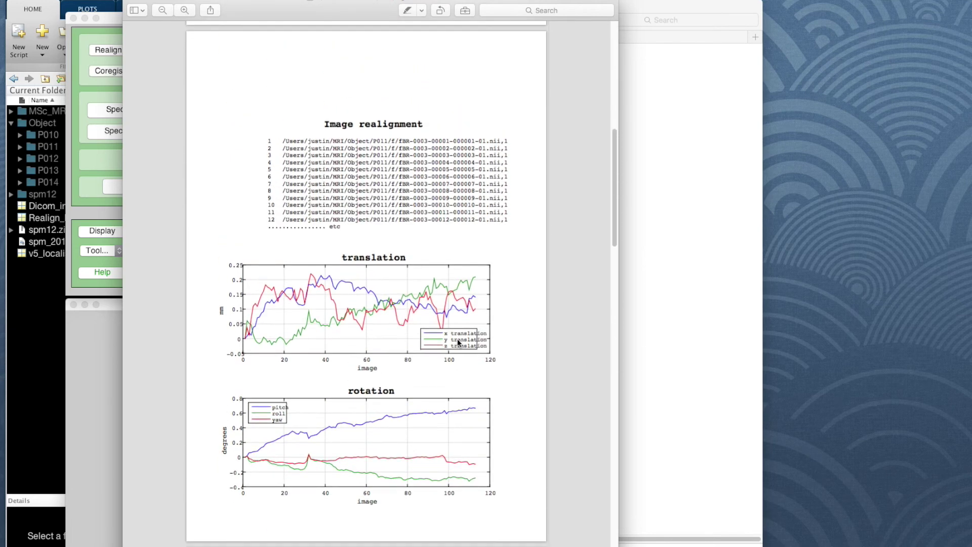
pyautogui.scroll(1, 457, 338)
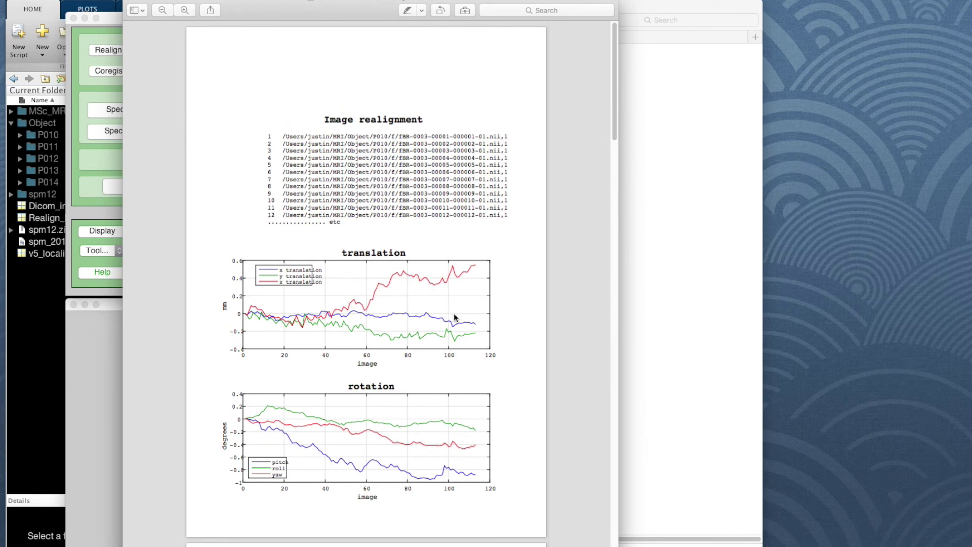
pyautogui.click(113, 17)
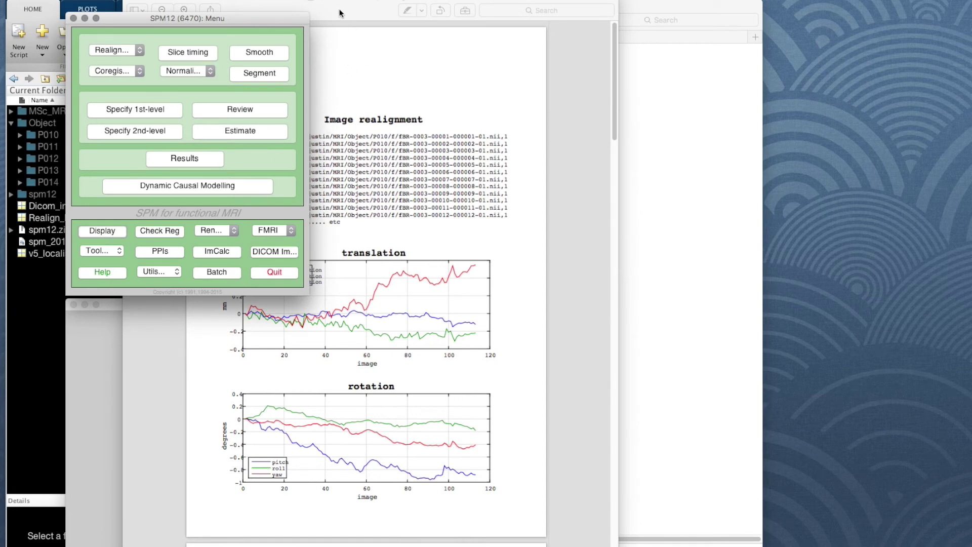
pyautogui.click(100, 232)
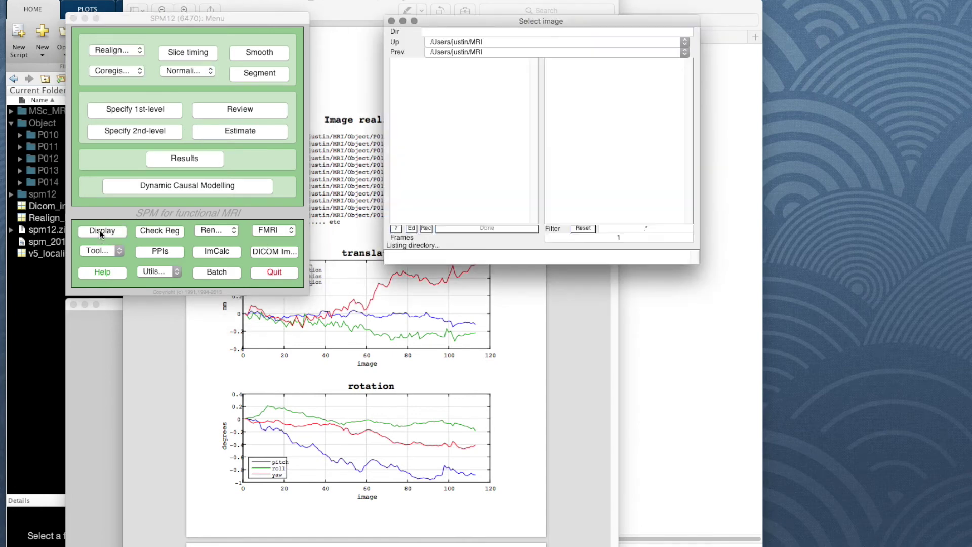
pyautogui.click(400, 75)
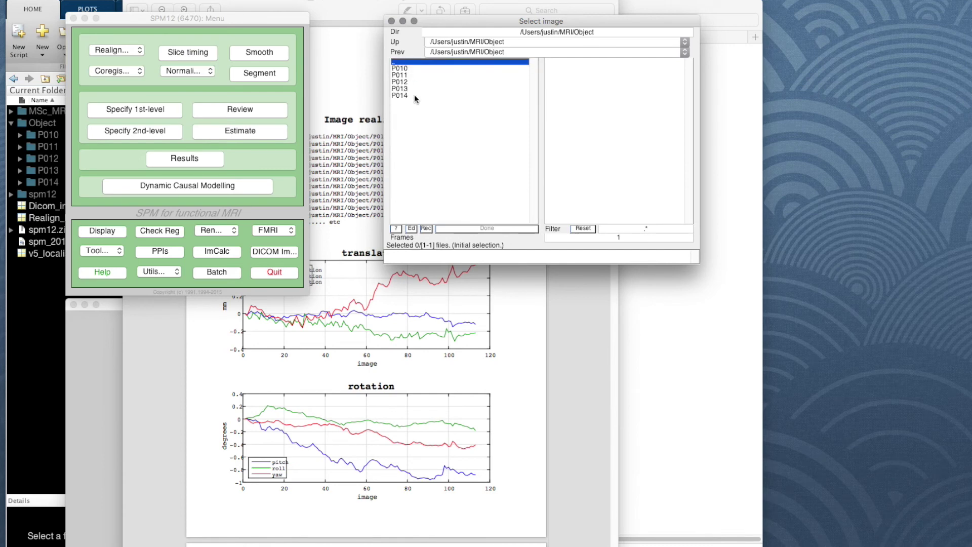
pyautogui.click(398, 68)
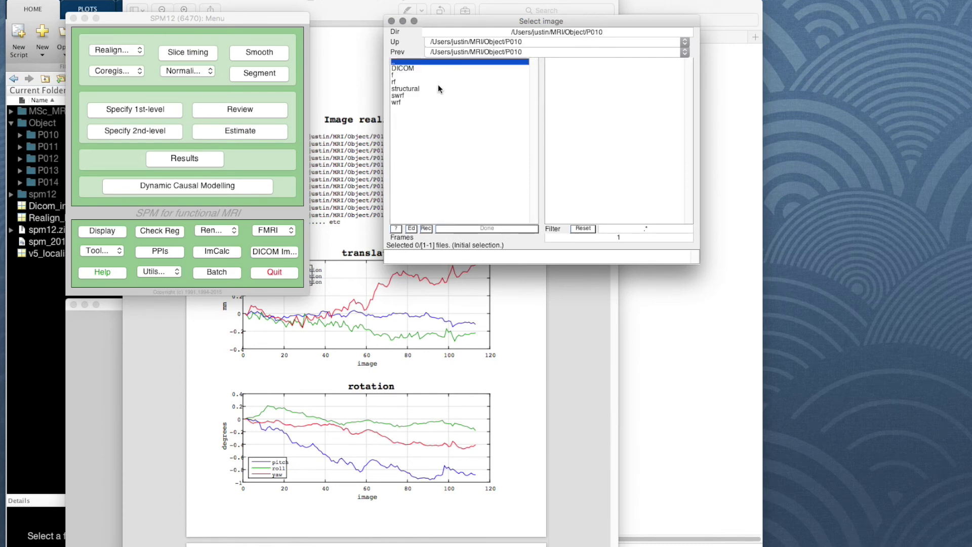
pyautogui.click(392, 75)
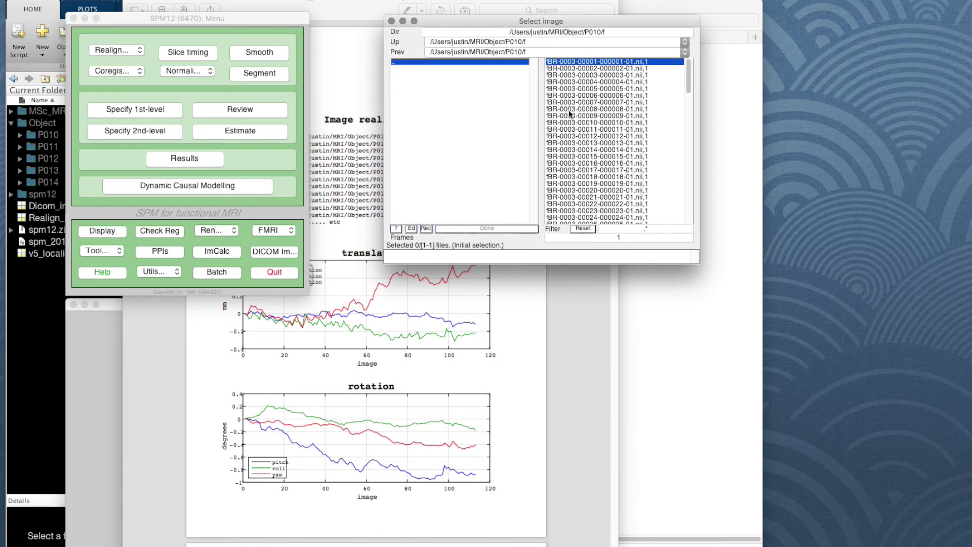
pyautogui.moveTo(688, 79); pyautogui.dragTo(687, 225)
pyautogui.click(610, 220)
pyautogui.click(498, 229)
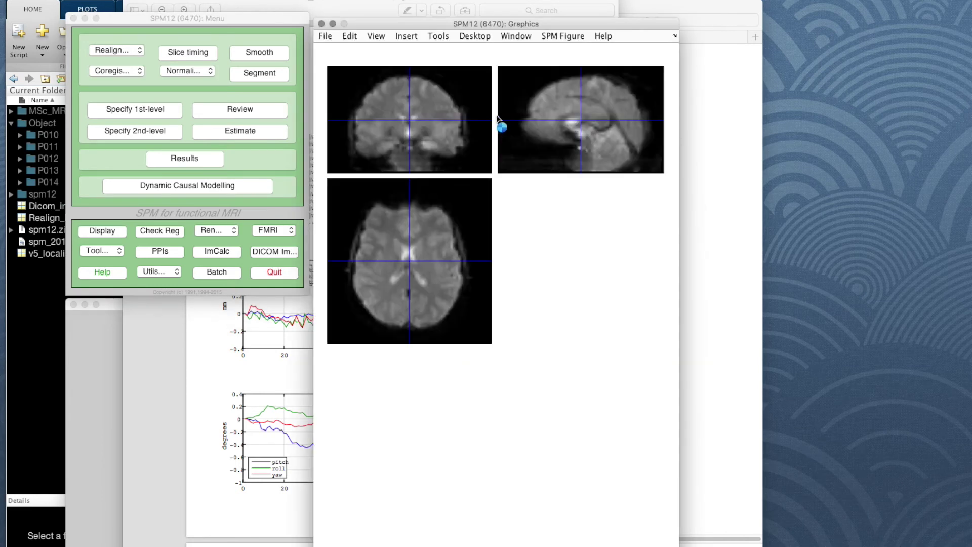
# Compare P010's volume 113 in Voxel Space, then switch back to World Space
pyautogui.moveTo(441, 28); pyautogui.dragTo(498, 10)
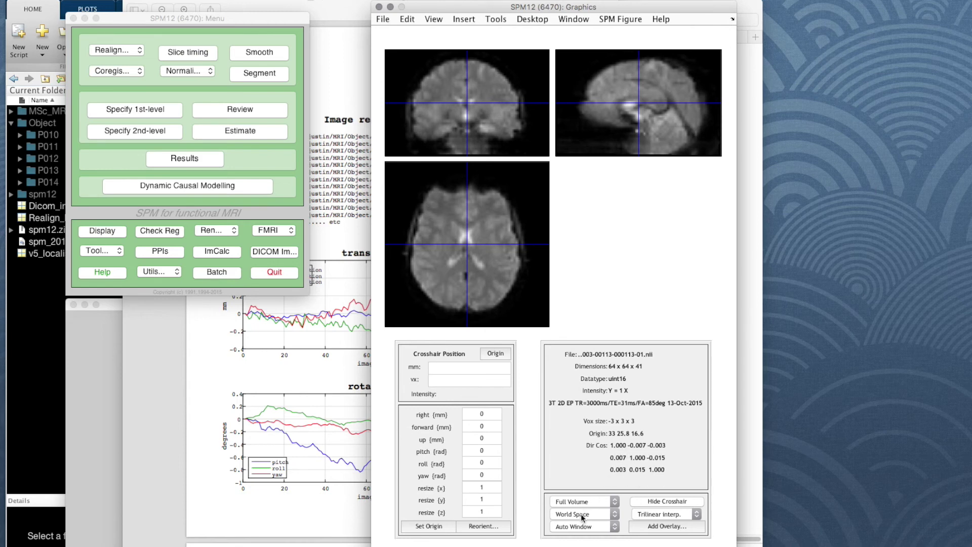
pyautogui.click(615, 514)
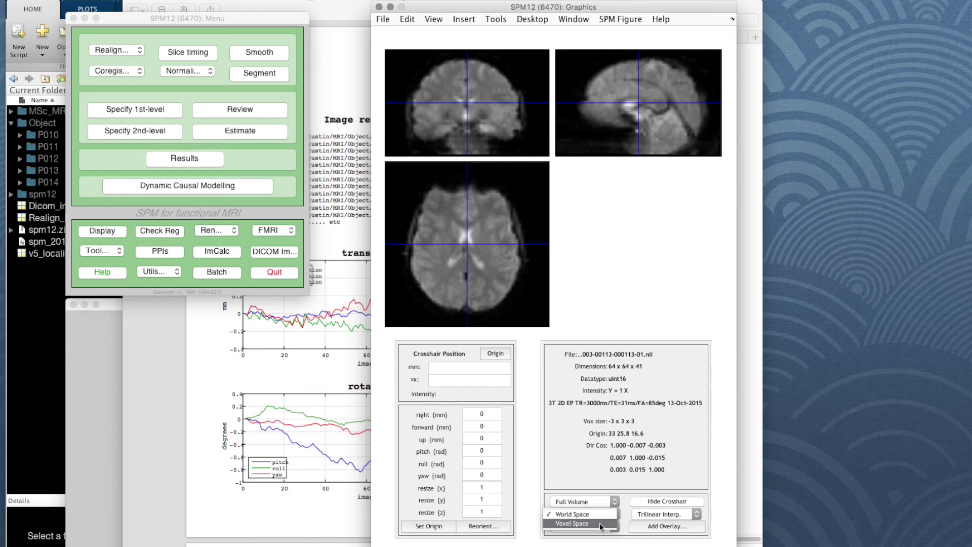
pyautogui.click(600, 525)
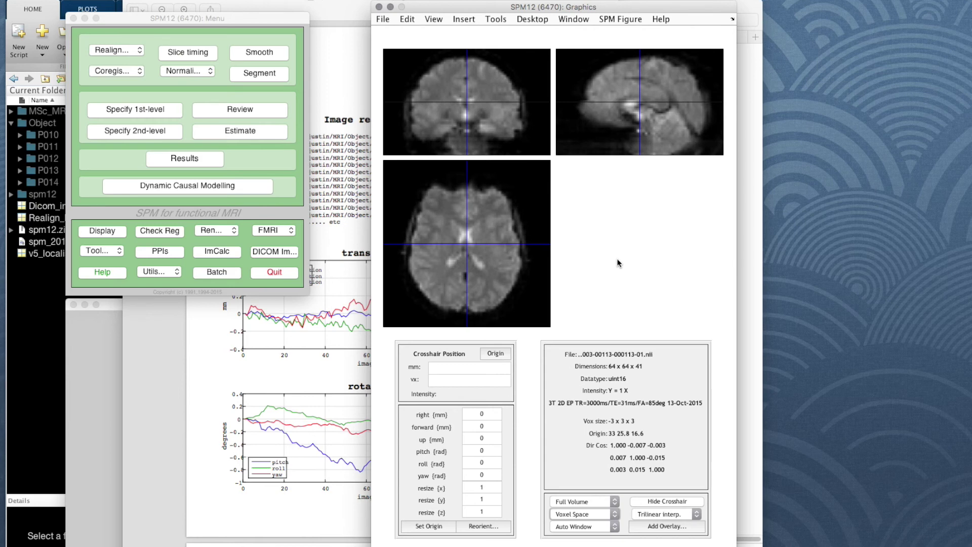
pyautogui.click(614, 516)
pyautogui.click(604, 506)
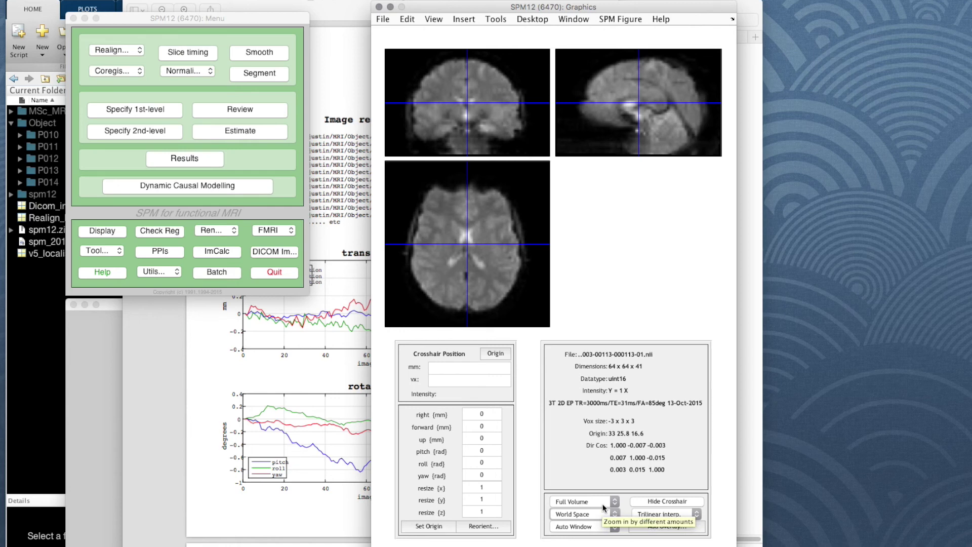
# Set NN interpolation and show the volume in Voxel Space
pyautogui.click(644, 514)
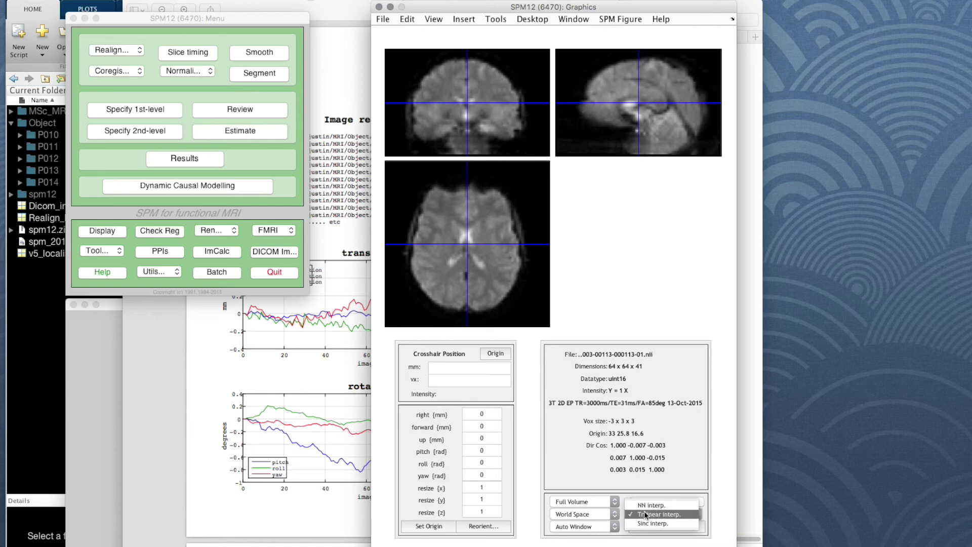
pyautogui.click(643, 506)
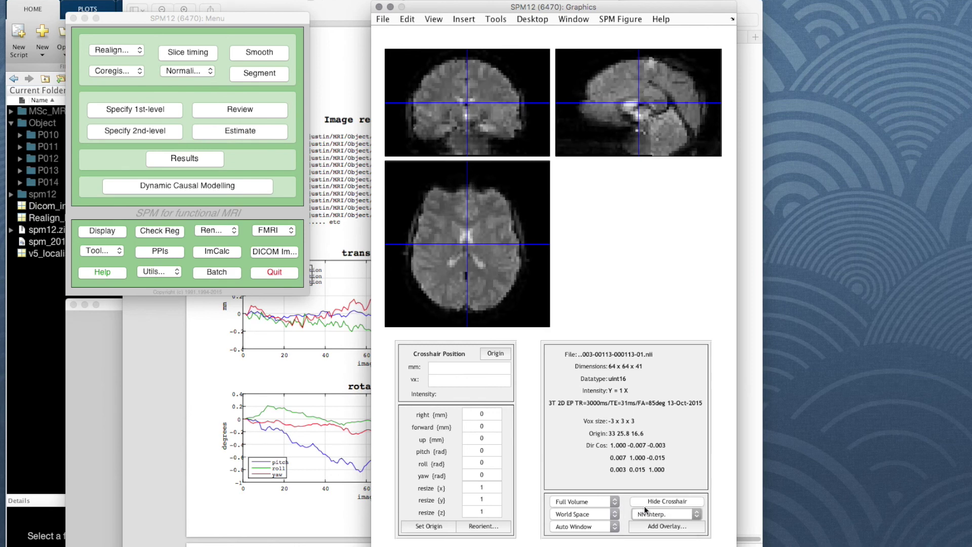
pyautogui.click(600, 513)
pyautogui.click(588, 526)
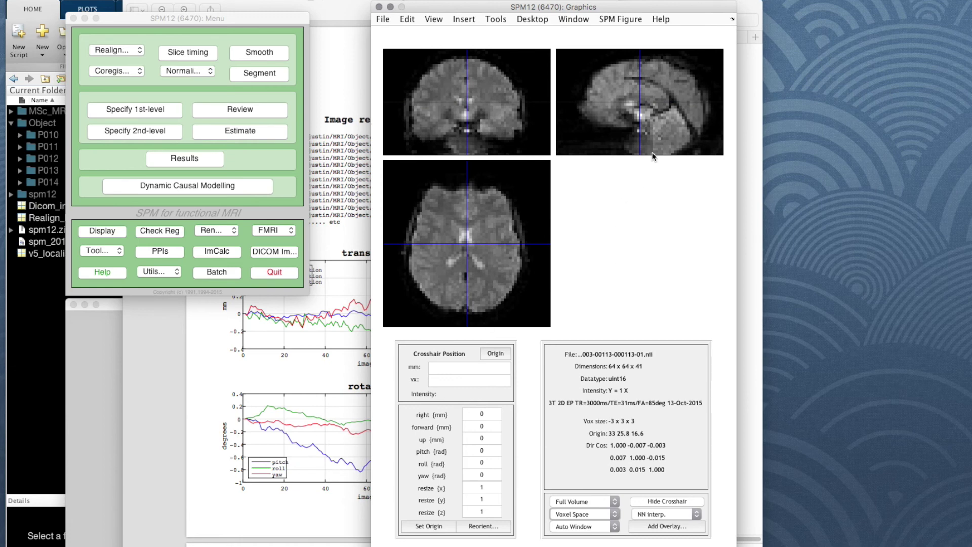
# Place the crosshair at 1.6 -34.9 14.0 mm in the sagittal view and return to World Space
pyautogui.click(671, 122)
pyautogui.click(687, 100)
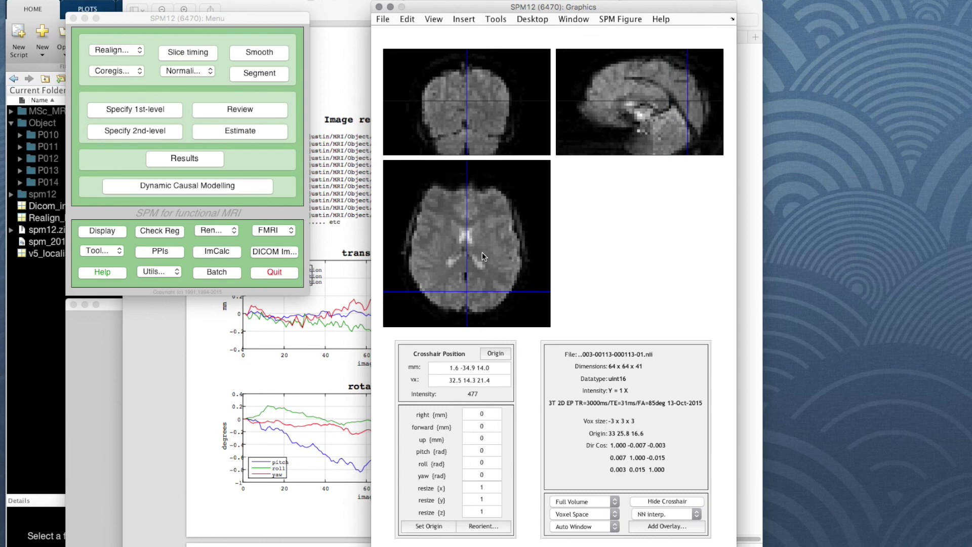
pyautogui.click(580, 514)
pyautogui.click(577, 506)
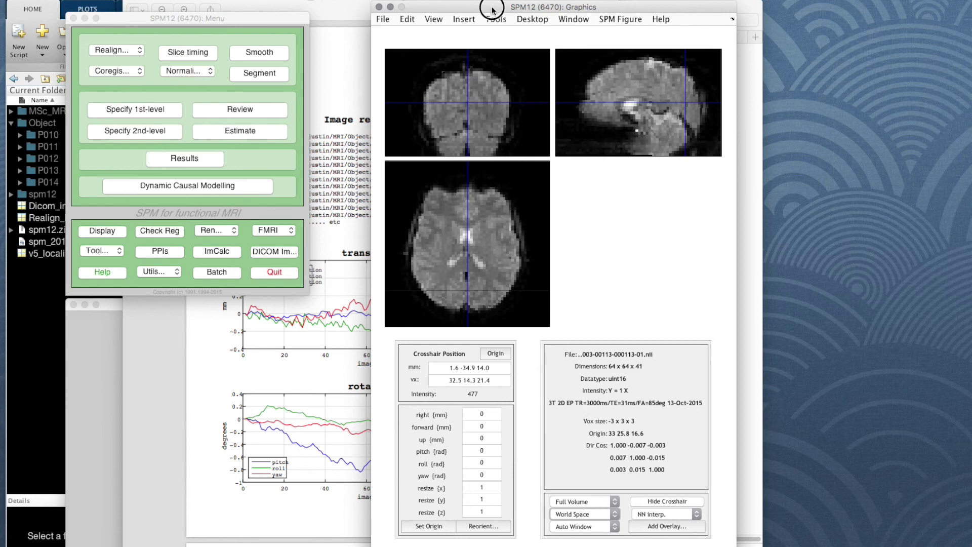
# Move the brain display aside and scroll through P010's realignment motion plots
pyautogui.moveTo(493, 8); pyautogui.dragTo(740, 7)
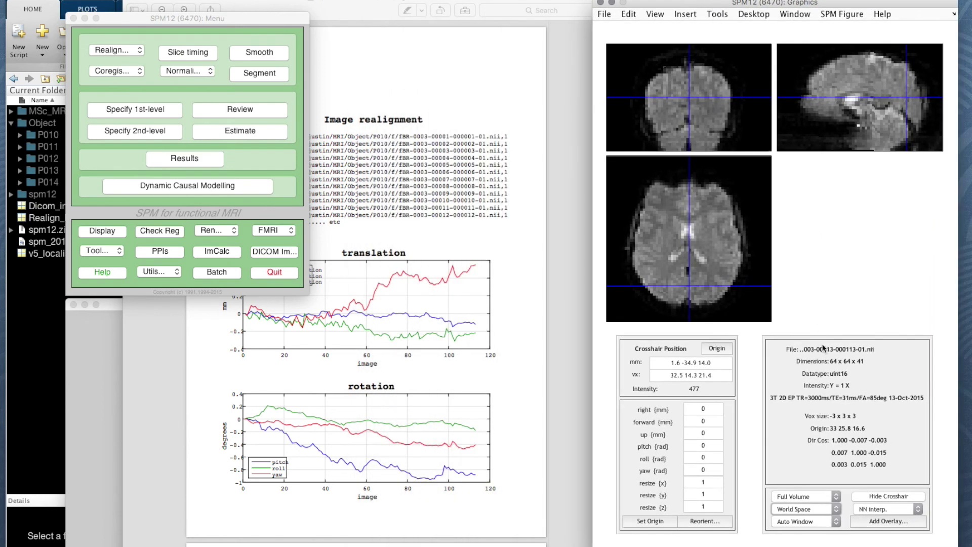
pyautogui.click(448, 151)
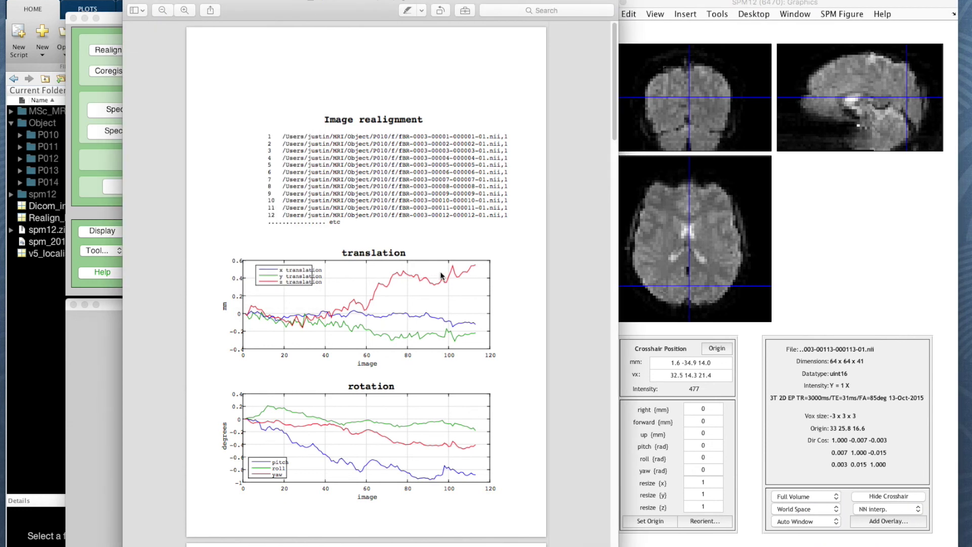
pyautogui.scroll(-1, 446, 347)
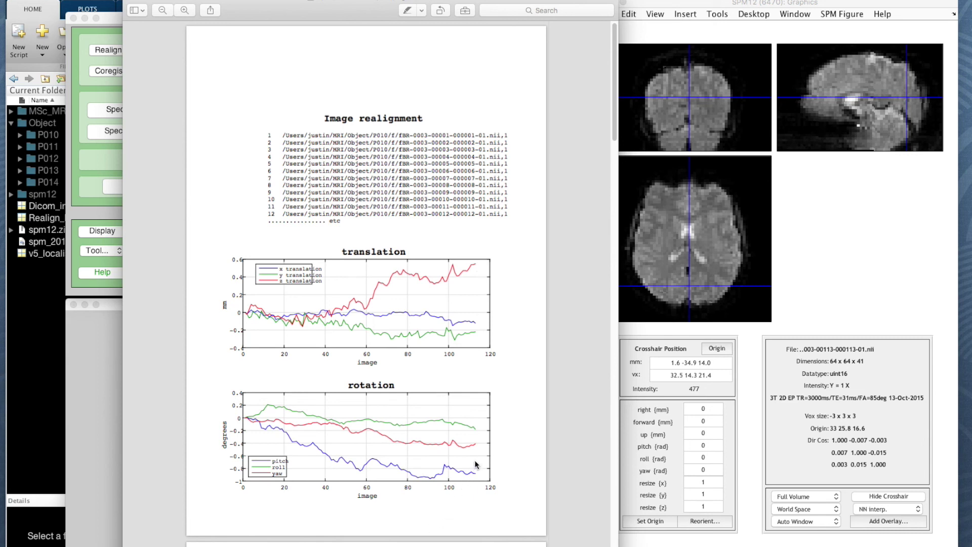
# Bring the brain display back to the centre over the report and choose sinc interpolation
pyautogui.click(830, 5)
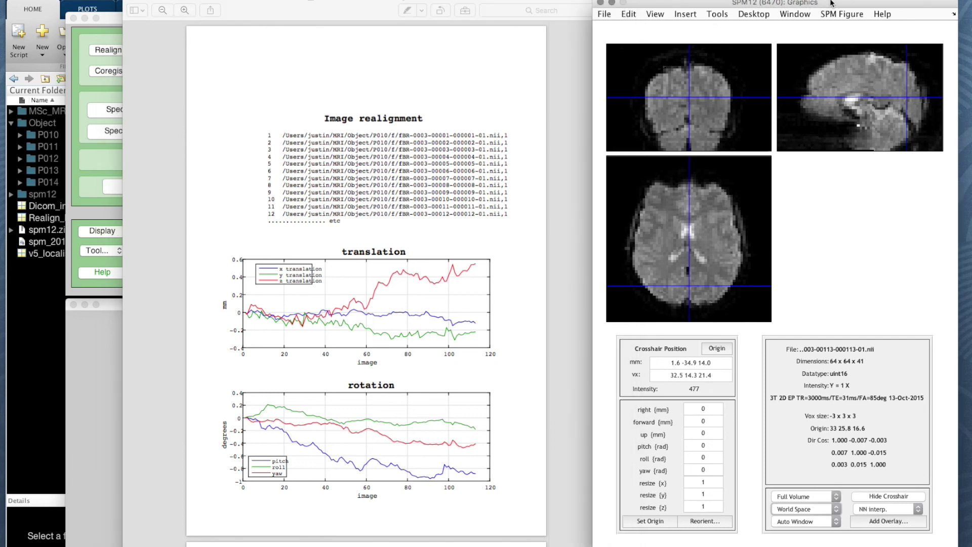
pyautogui.moveTo(828, 6); pyautogui.dragTo(553, 11)
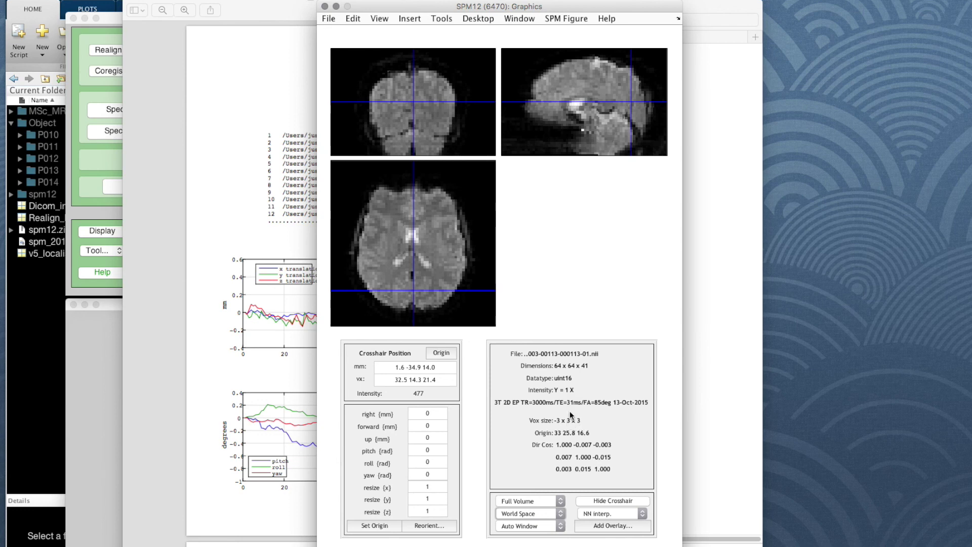
pyautogui.click(602, 516)
# Pick Sinc interp. in the Graphics window so volume 113 renders smoothly
pyautogui.click(603, 535)
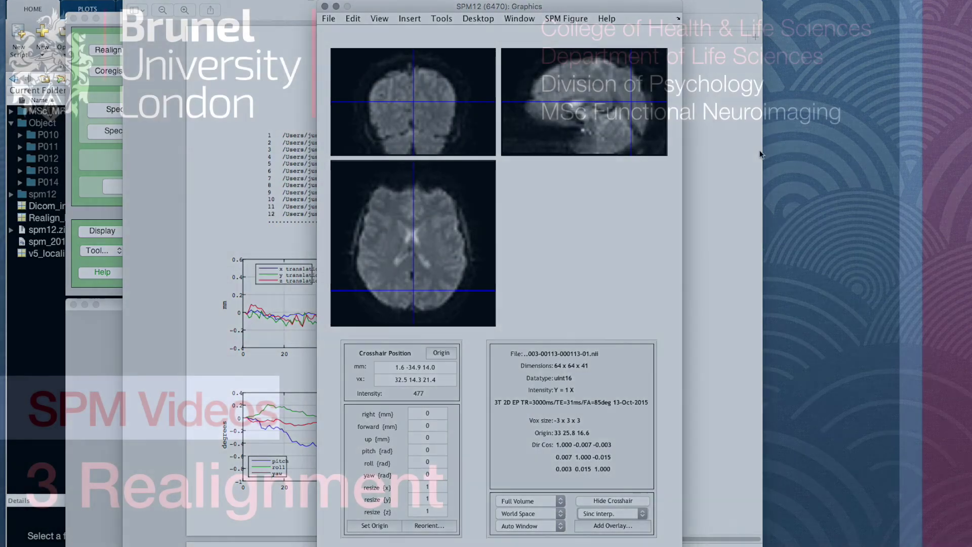